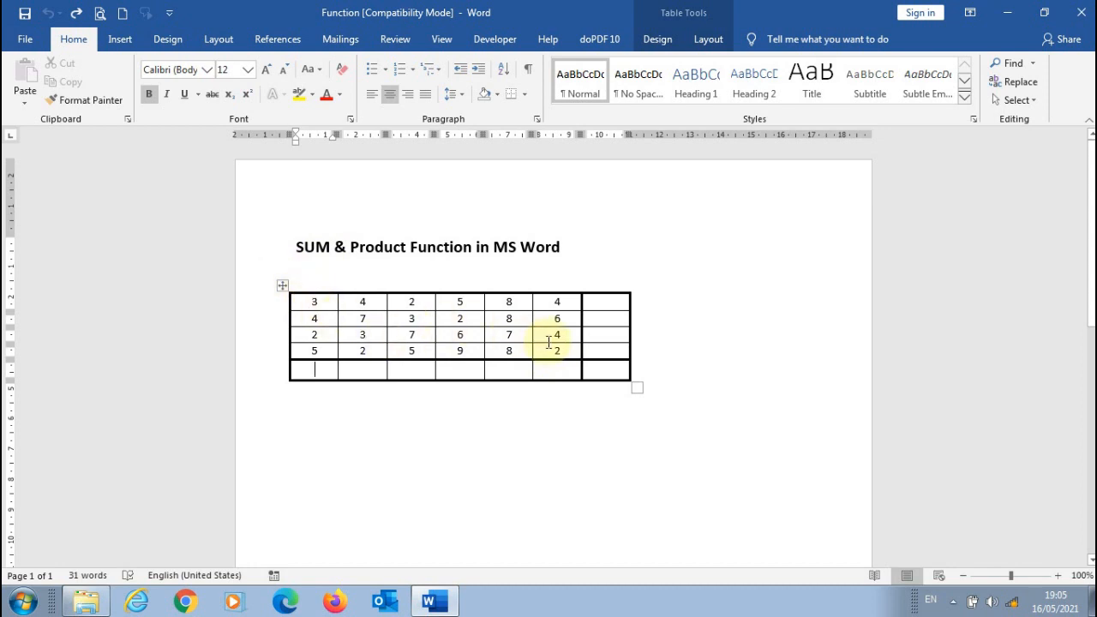
# Open the Formula dialog for the first column's empty bottom cell and clear the suggested formula, keeping only the equals sign.
pyautogui.moveTo(316, 305); pyautogui.dragTo(319, 358)
pyautogui.click(319, 366)
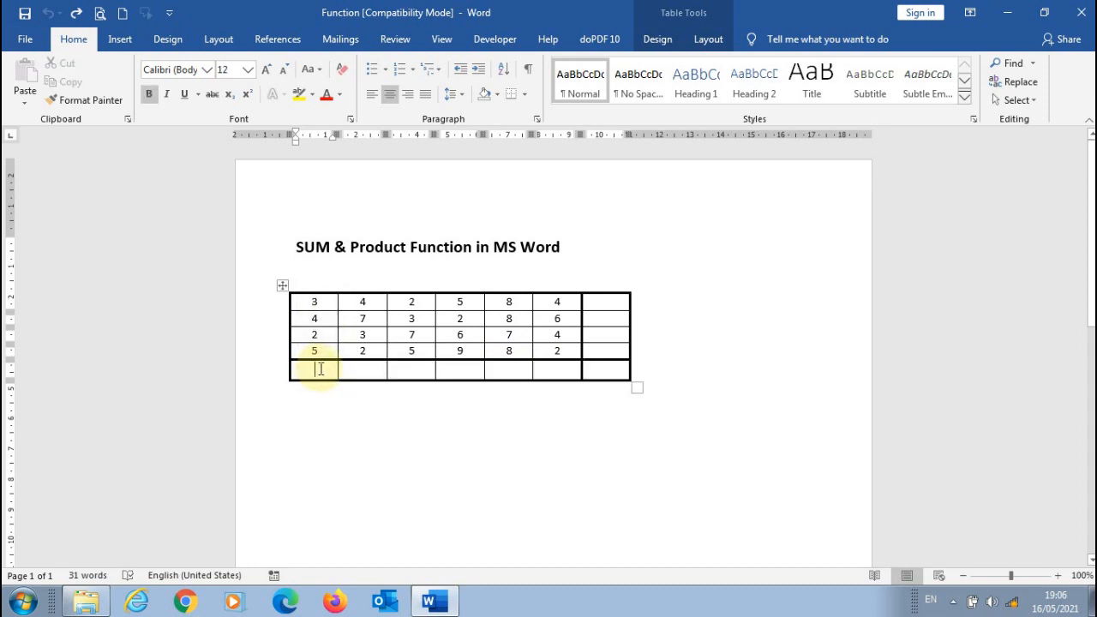
pyautogui.click(711, 40)
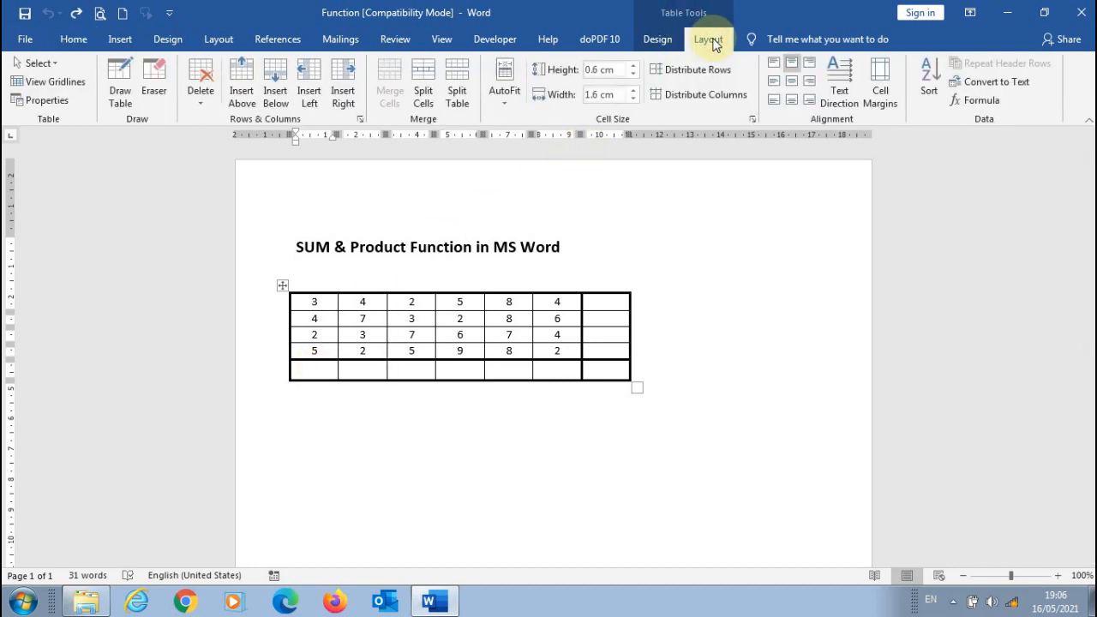
pyautogui.click(975, 101)
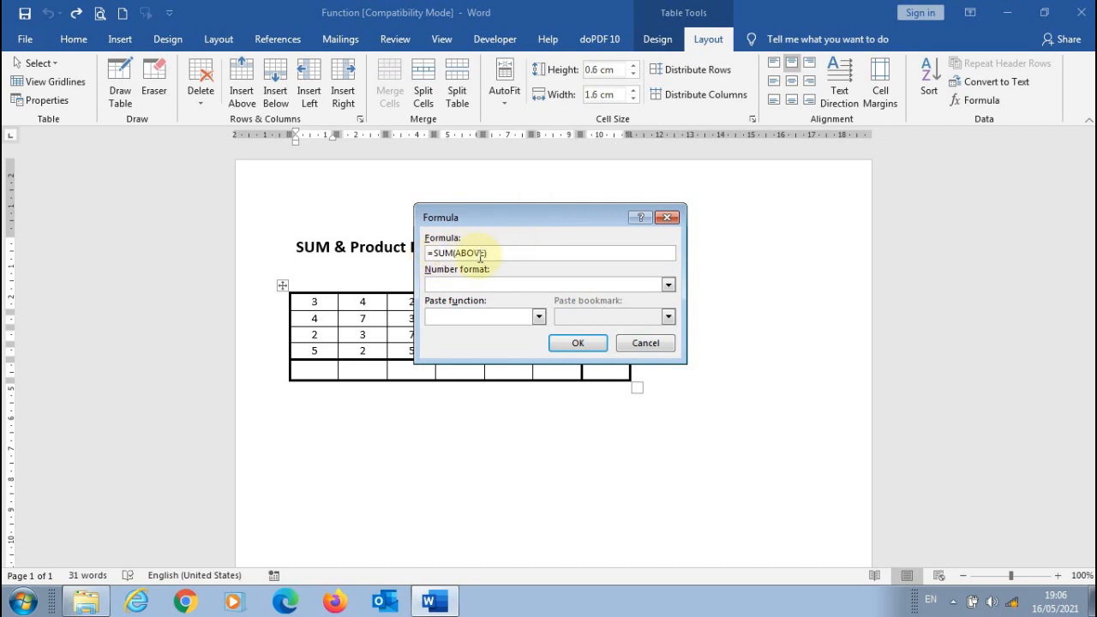
pyautogui.click(538, 317)
pyautogui.moveTo(540, 352)
pyautogui.mouseDown()
pyautogui.moveTo(539, 385)
pyautogui.moveTo(538, 334)
pyautogui.mouseUp()
pyautogui.moveTo(488, 252); pyautogui.dragTo(433, 253)
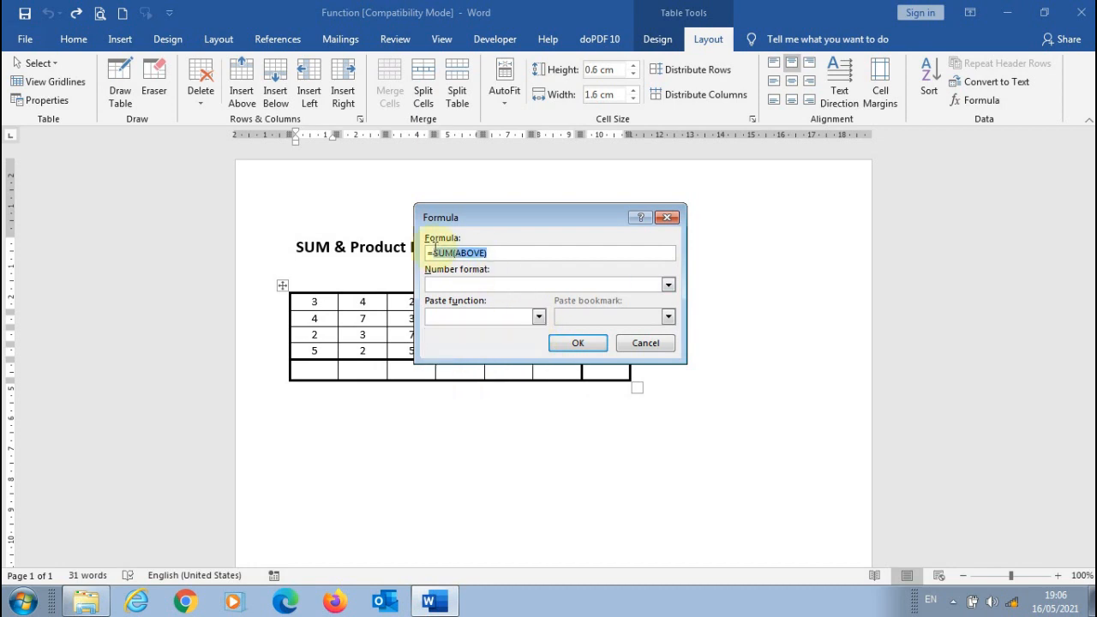
pyautogui.press('BackSpace')
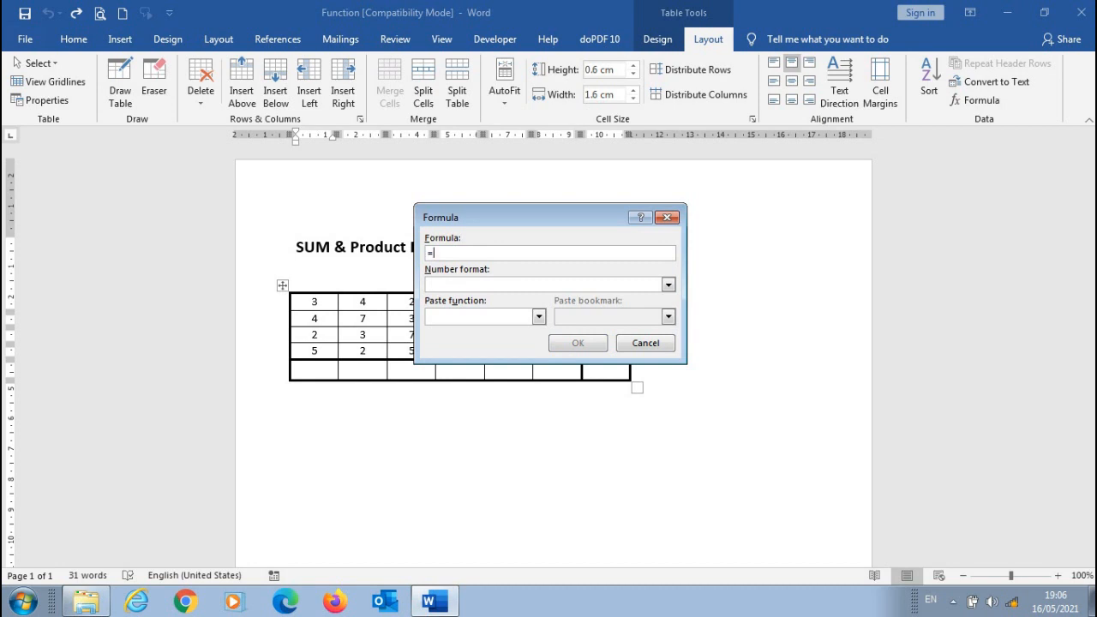
# Paste the SUM function into the formula with the argument above and insert it in the first column's bottom cell.
pyautogui.click(538, 317)
pyautogui.moveTo(538, 353); pyautogui.dragTo(538, 383)
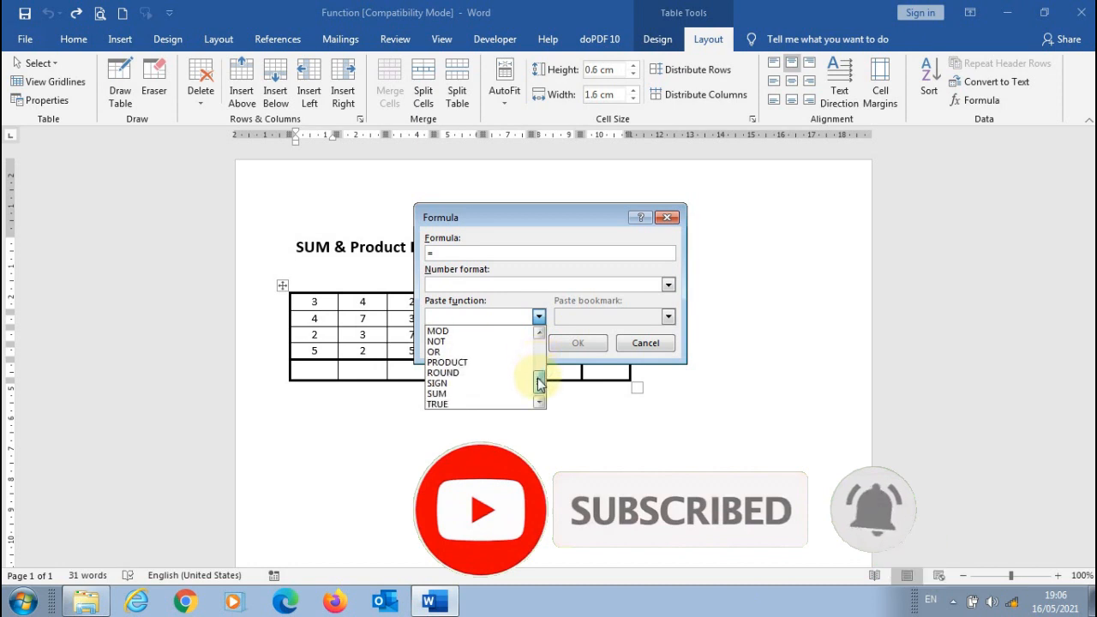
pyautogui.click(482, 393)
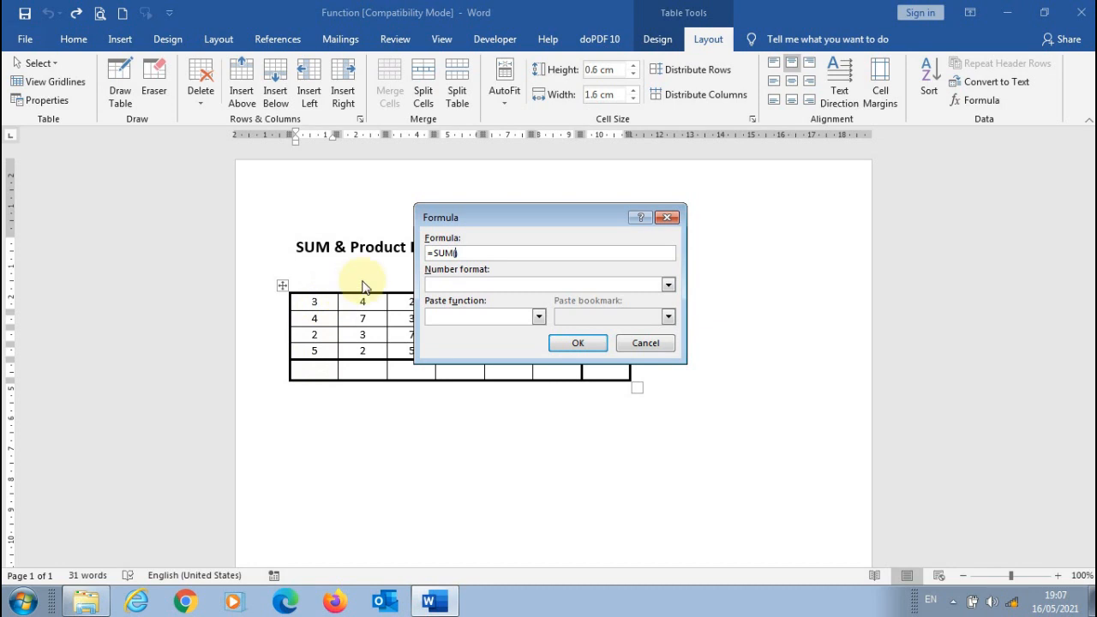
pyautogui.write('above')
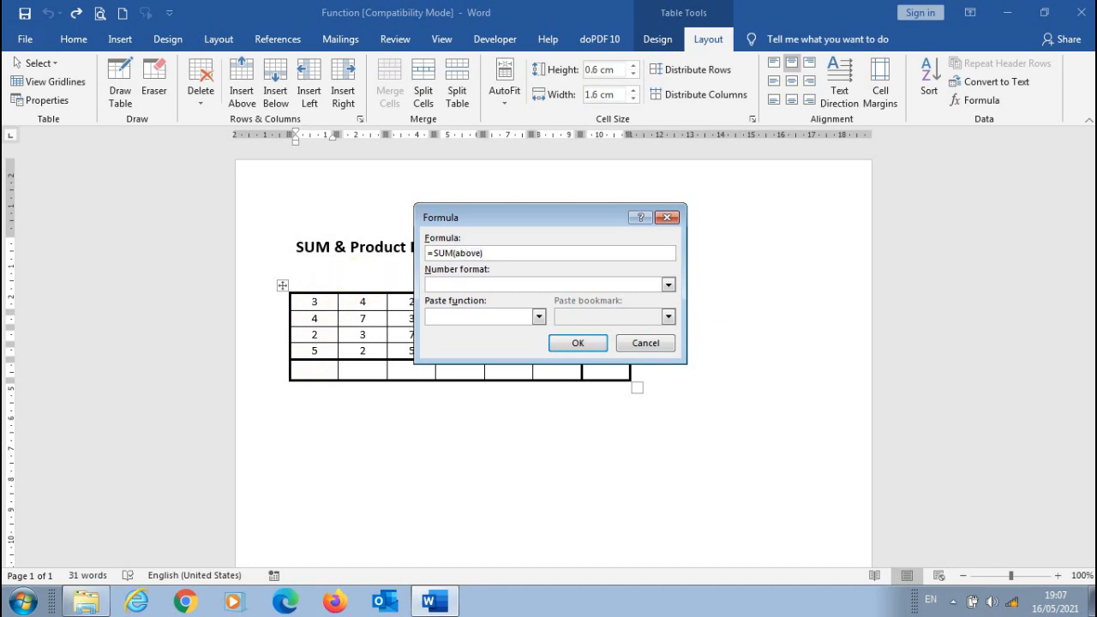
pyautogui.click(576, 344)
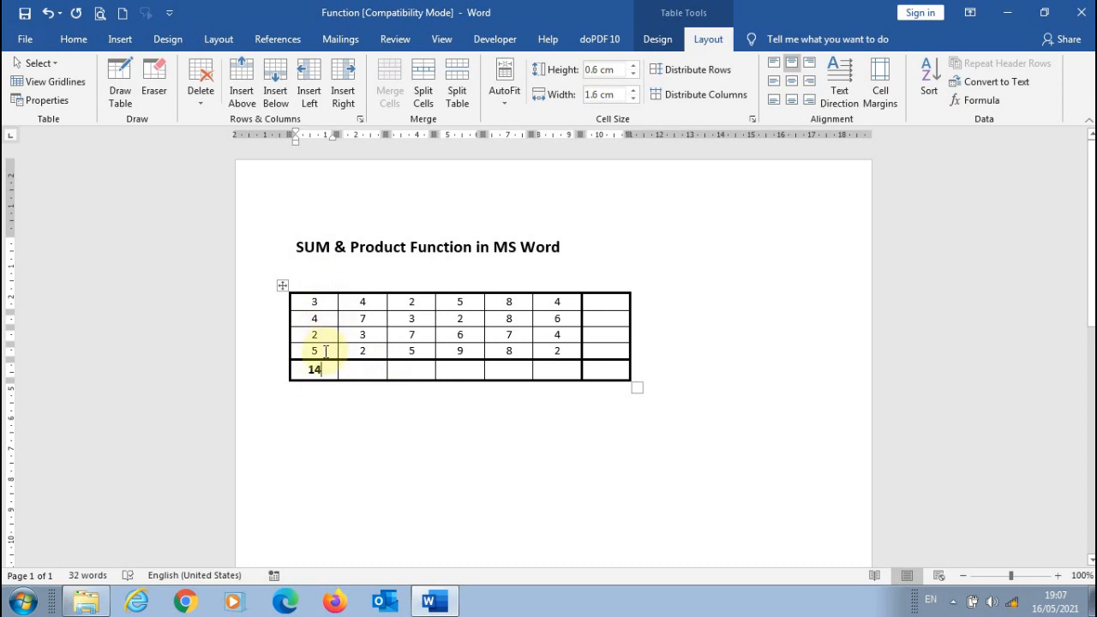
# Insert the formula =SUM(b2:b4) in the bottom cell of the table's second column.
pyautogui.click(361, 368)
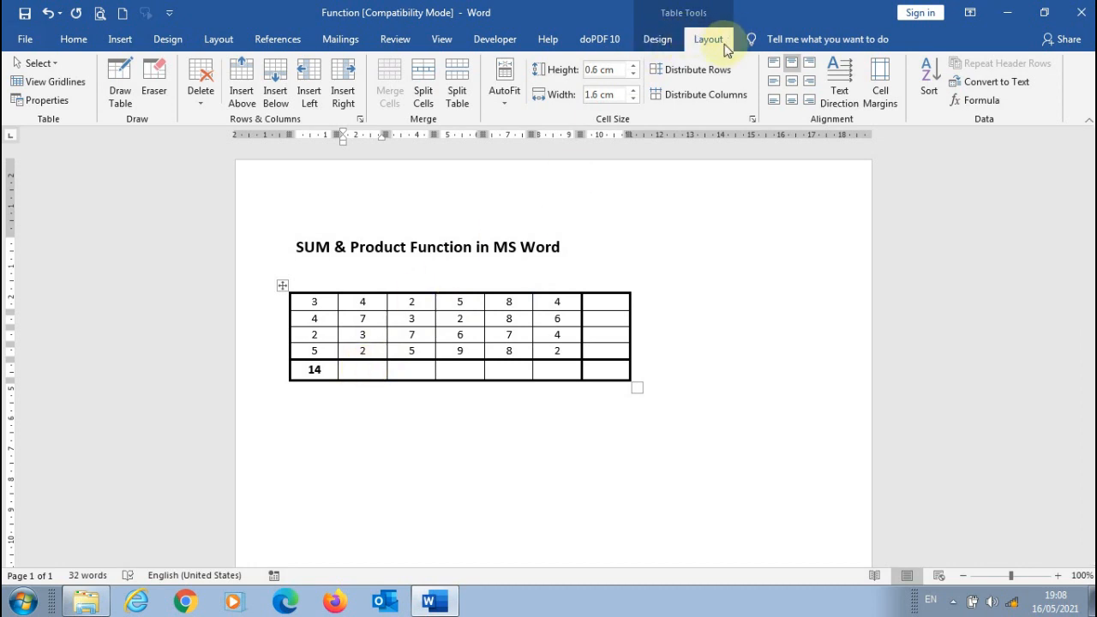
pyautogui.click(977, 100)
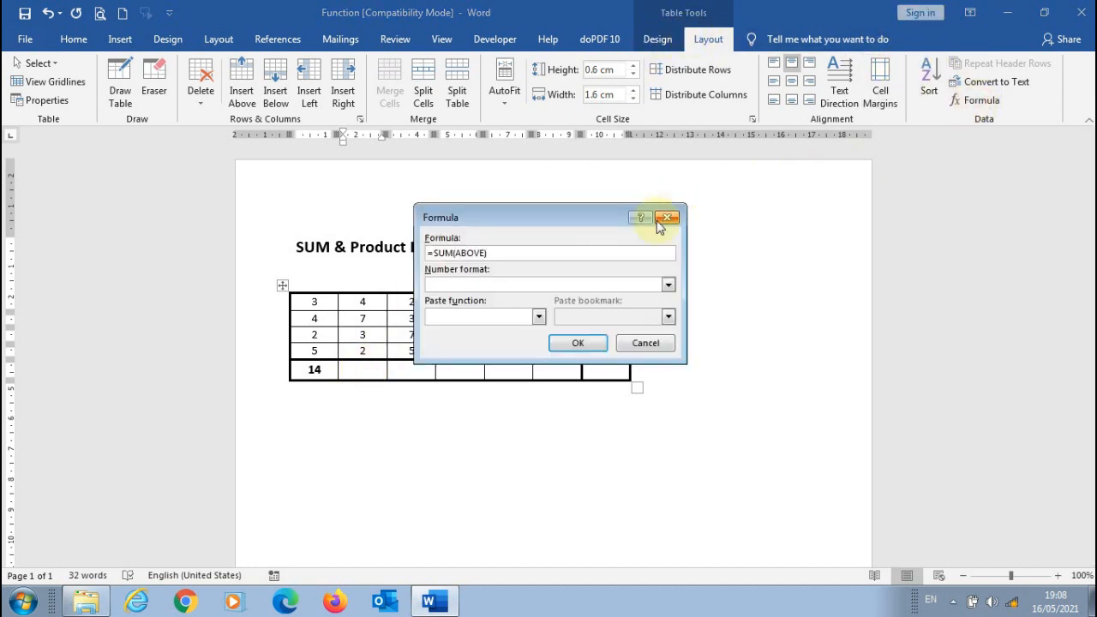
pyautogui.moveTo(486, 253); pyautogui.dragTo(459, 258)
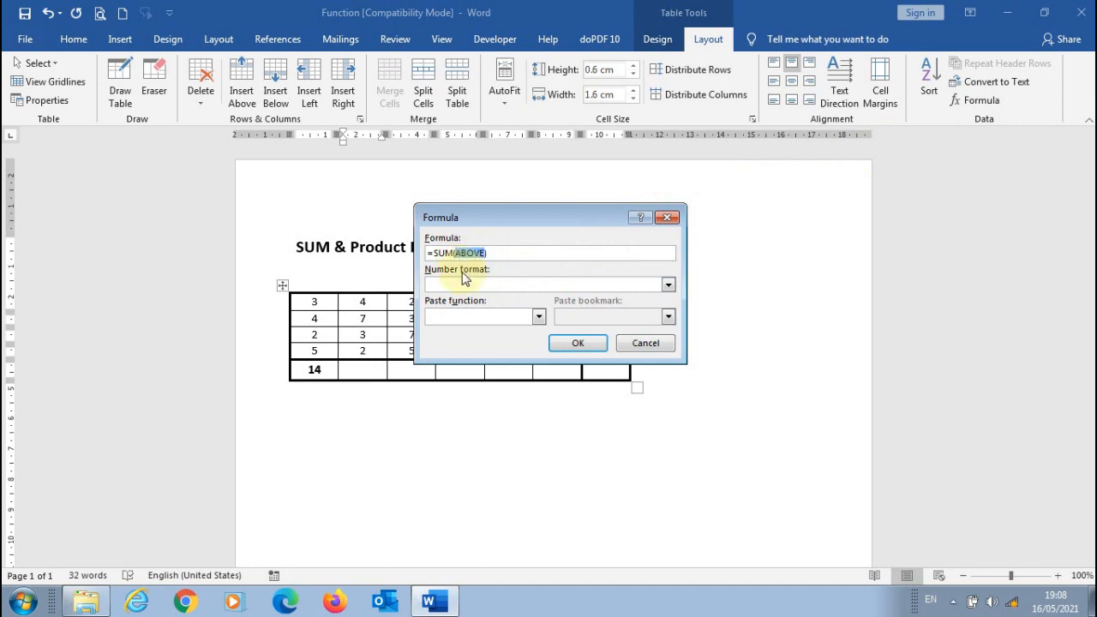
pyautogui.write('b2:')
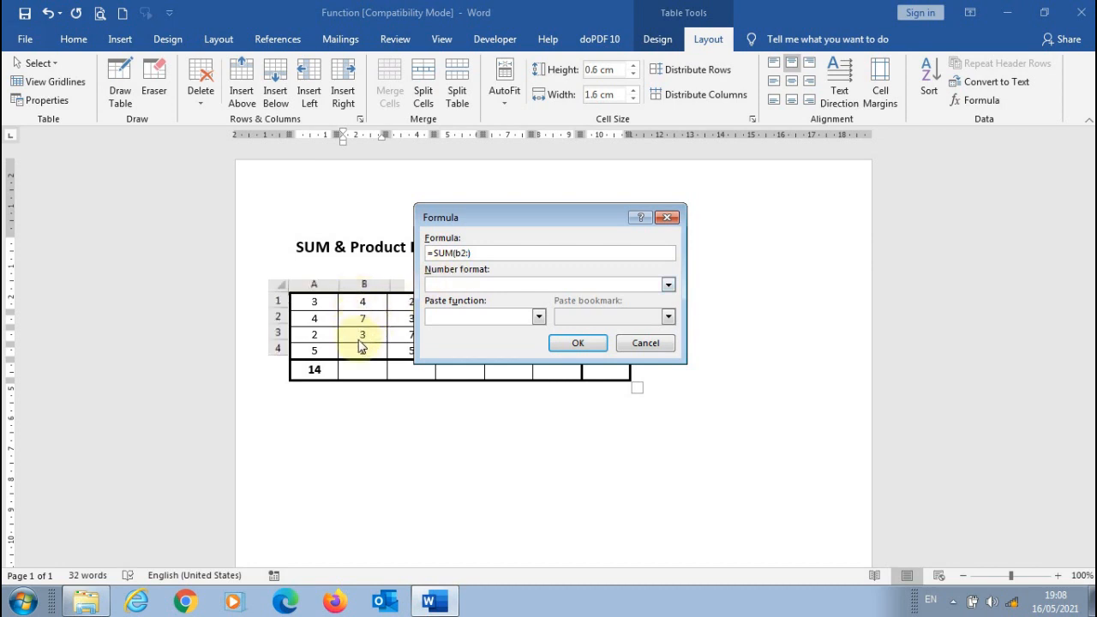
pyautogui.write('b4)')
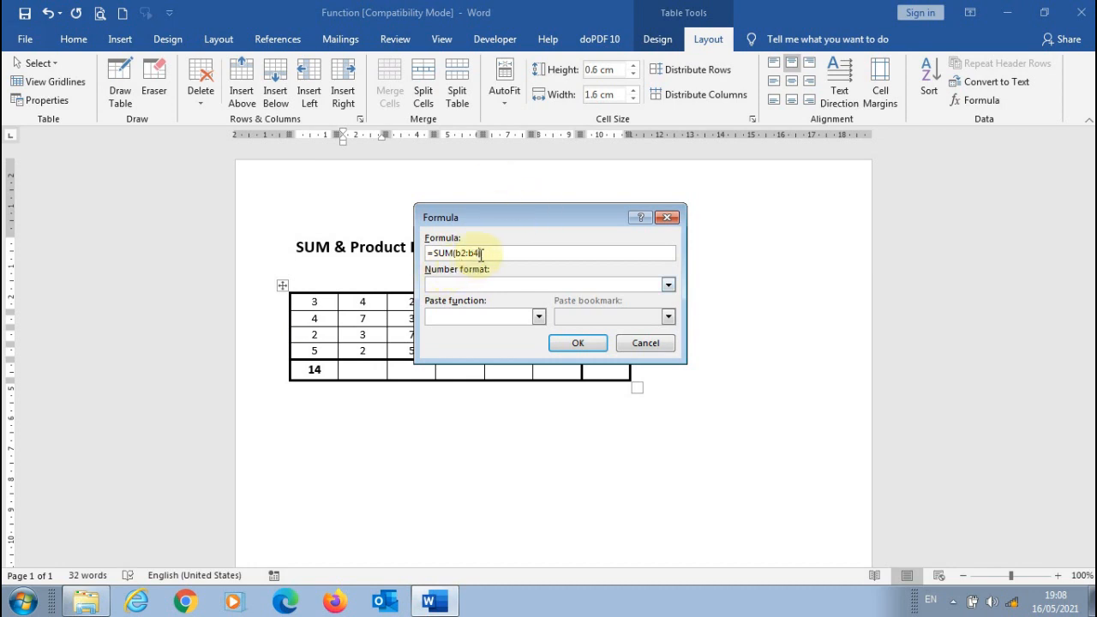
pyautogui.click(569, 342)
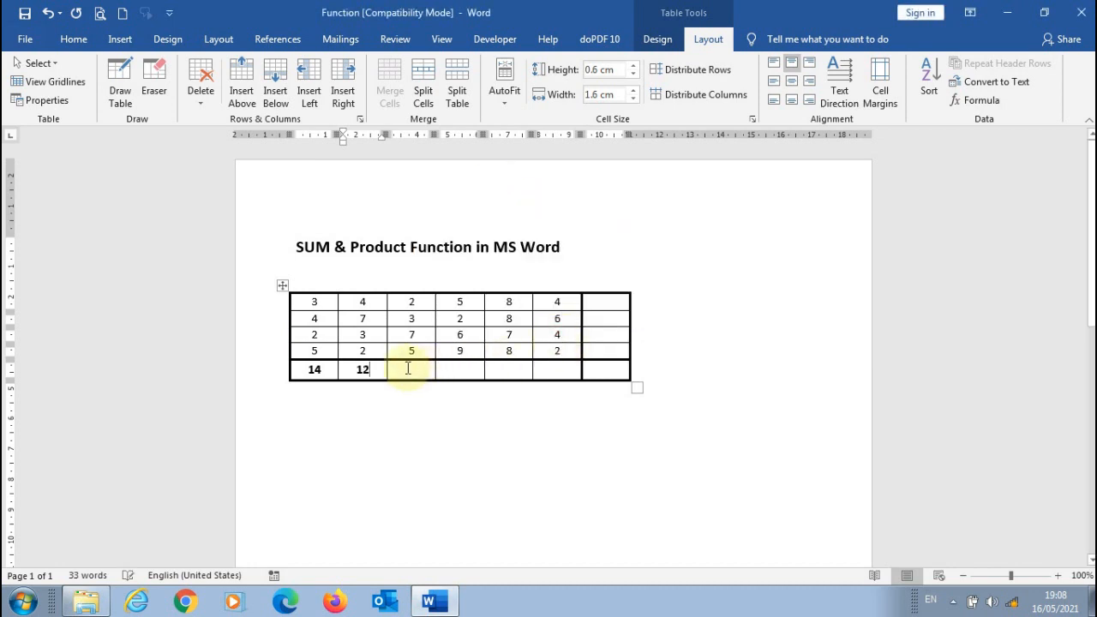
# Change the formula in the second column's bottom cell to =SUM(b1:b4).
pyautogui.moveTo(357, 370); pyautogui.dragTo(372, 373)
pyautogui.click(372, 372)
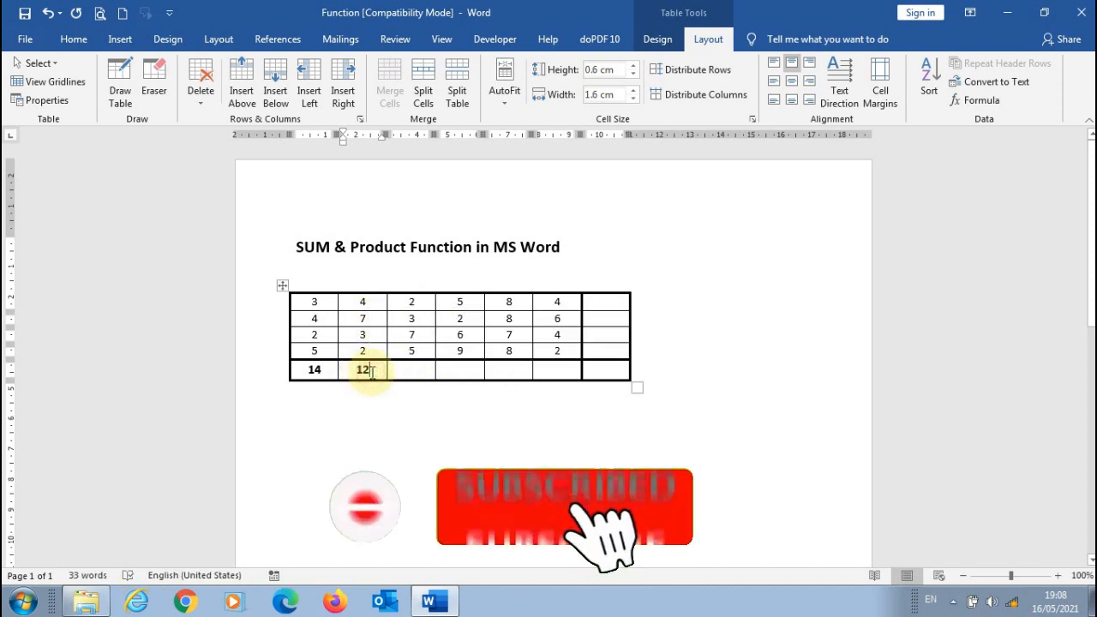
pyautogui.doubleClick(363, 369)
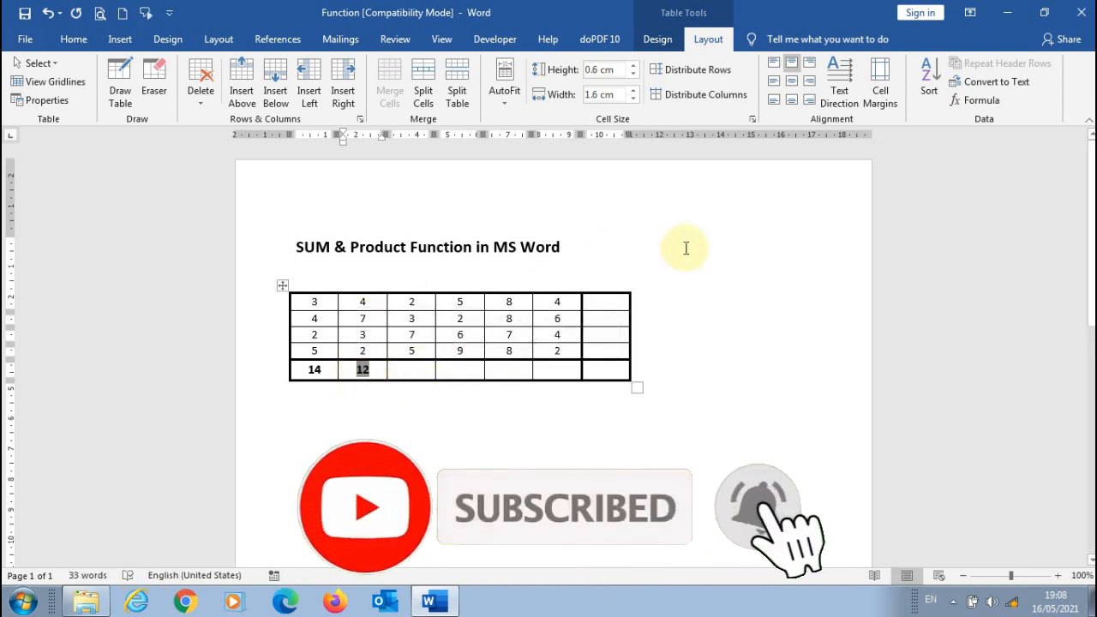
pyautogui.click(968, 102)
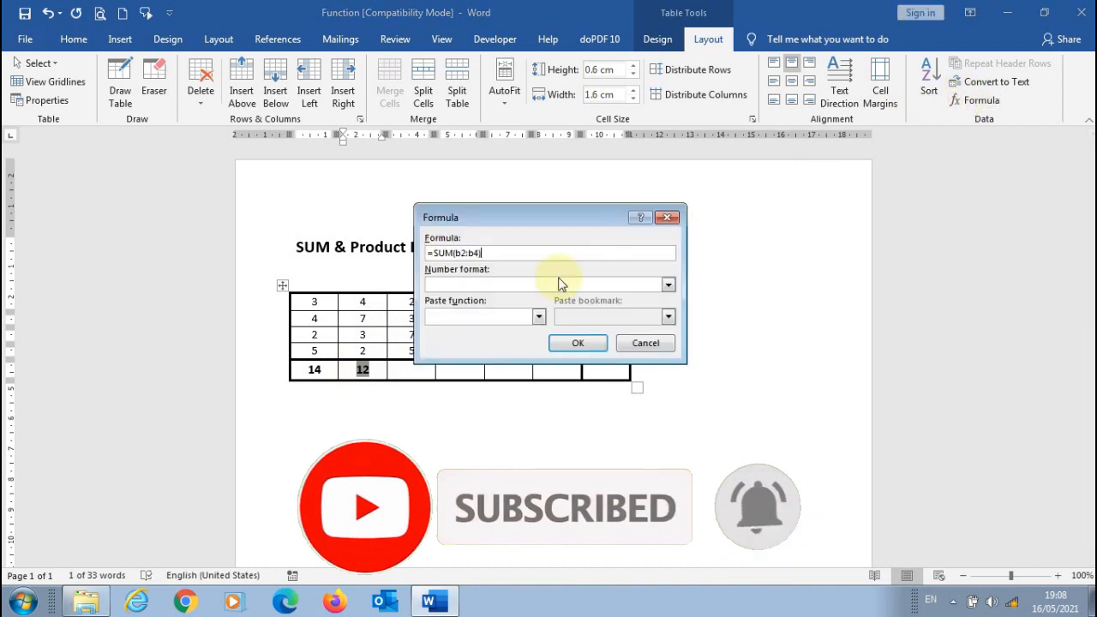
pyautogui.click(464, 253)
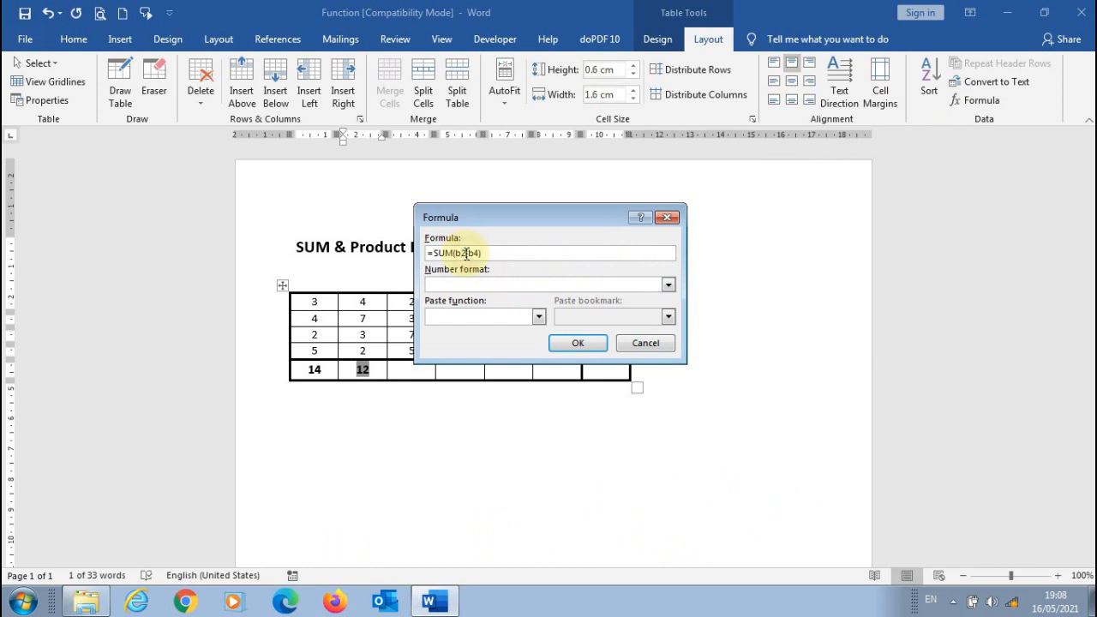
pyautogui.press('BackSpace')
pyautogui.write('1')
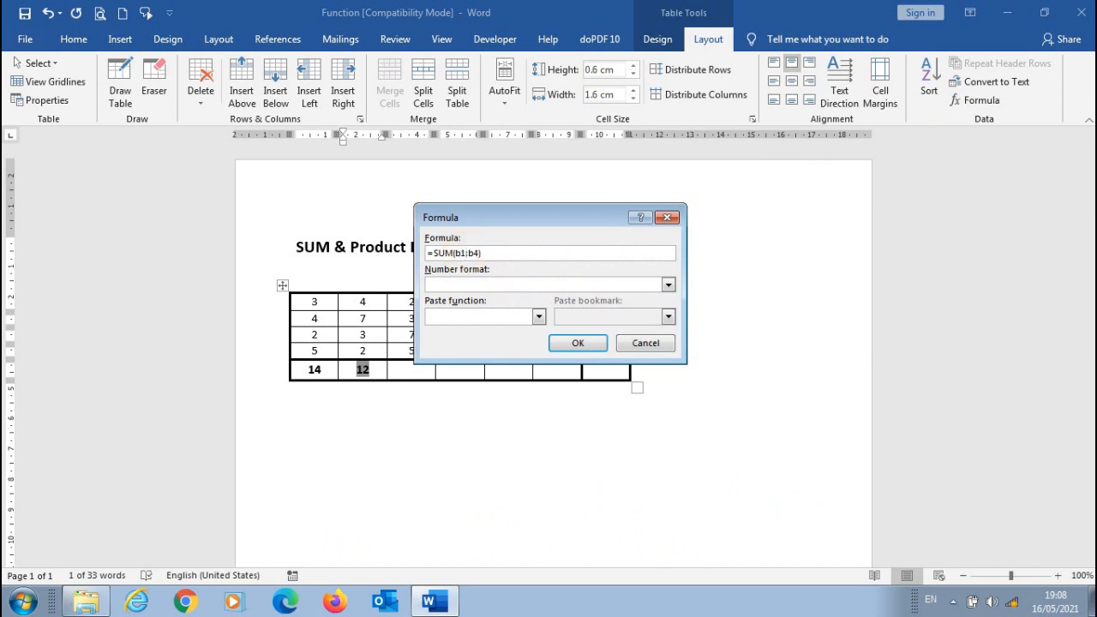
pyautogui.click(571, 343)
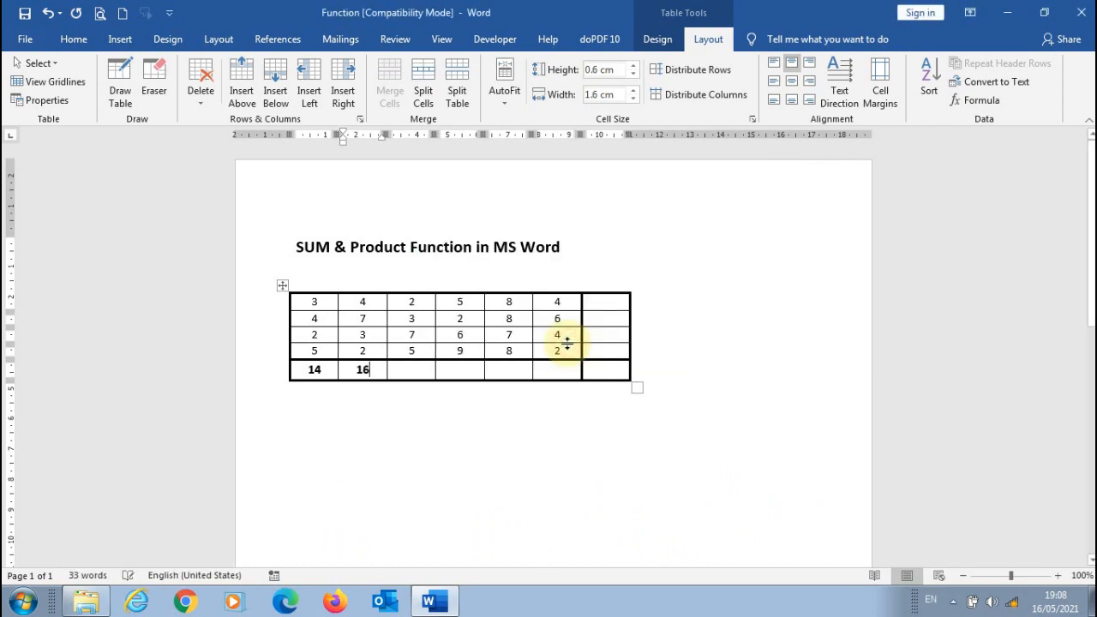
pyautogui.click(367, 369)
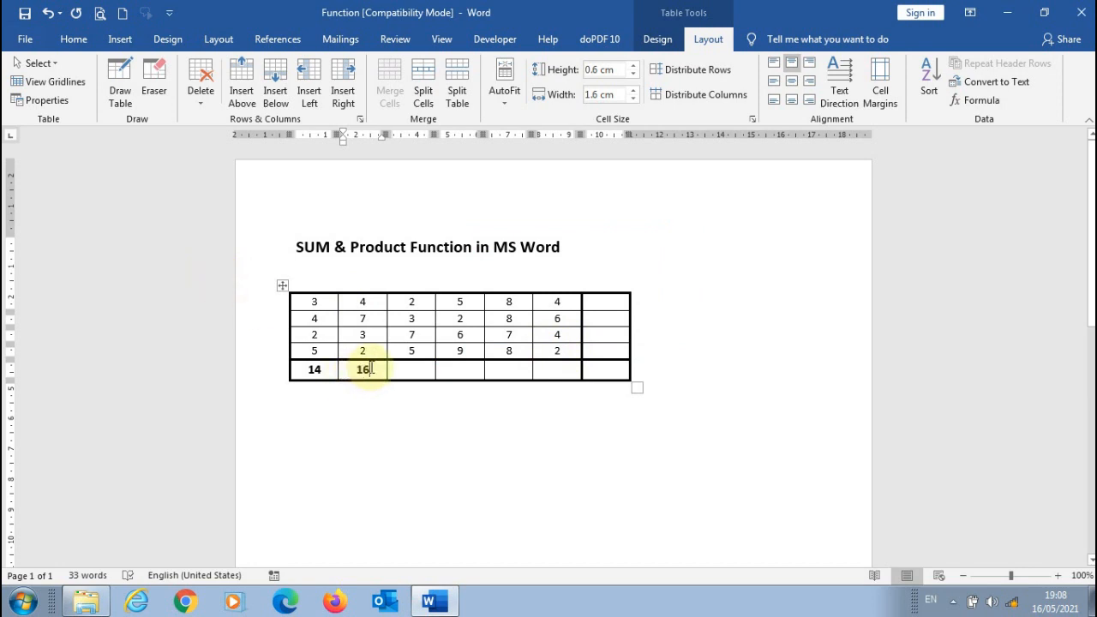
# Insert an empty field in the third column's bottom cell, enter =sum(above) in it and update the field.
pyautogui.click(406, 369)
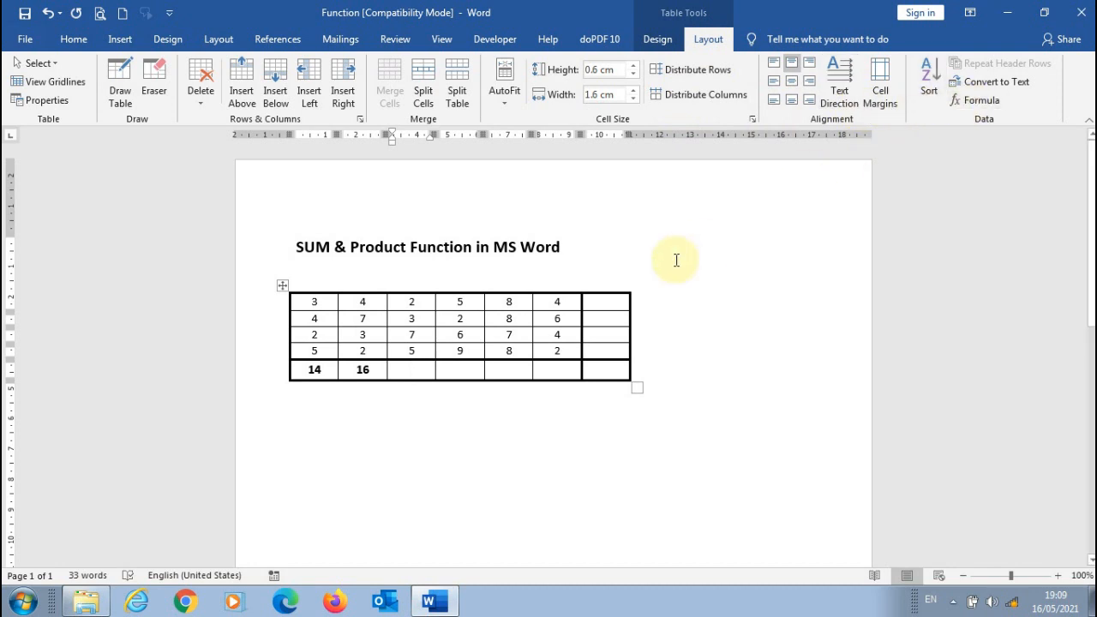
pyautogui.click(420, 369)
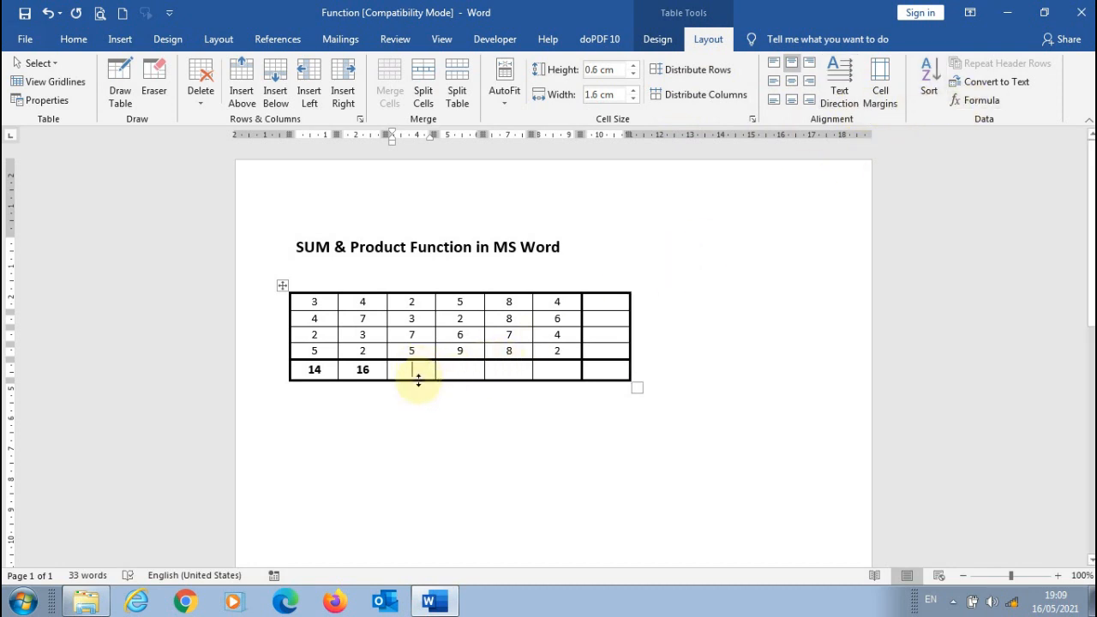
pyautogui.hotkey('ctrl', 'F9')
pyautogui.write('=')
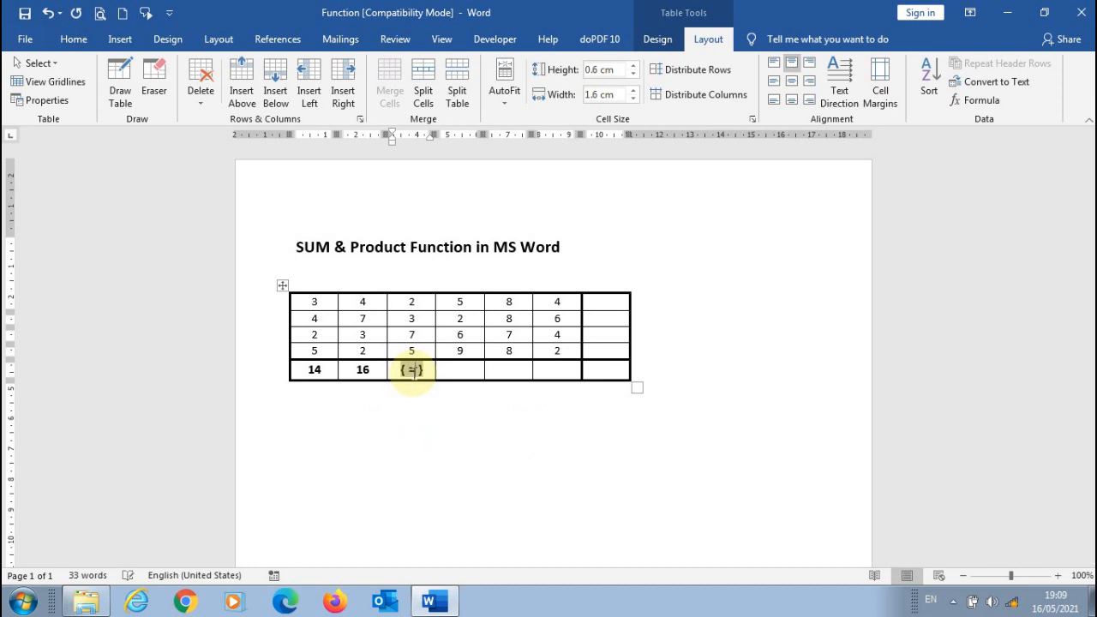
pyautogui.write('sum(')
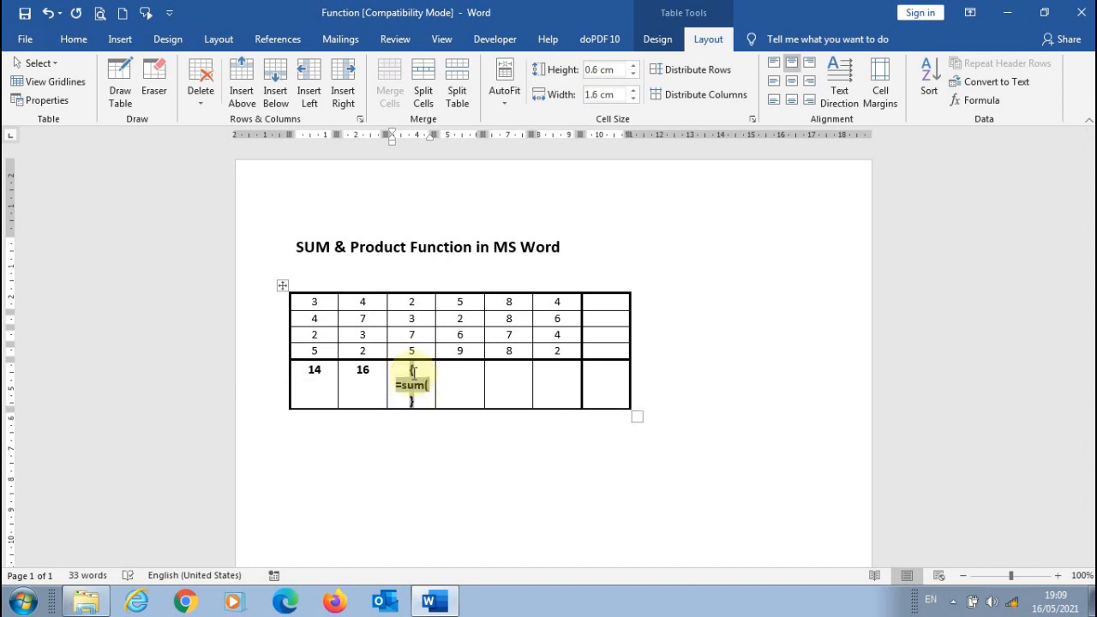
pyautogui.write('abvl')
pyautogui.press('BackSpace')
pyautogui.press('BackSpace')
pyautogui.write('ove)')
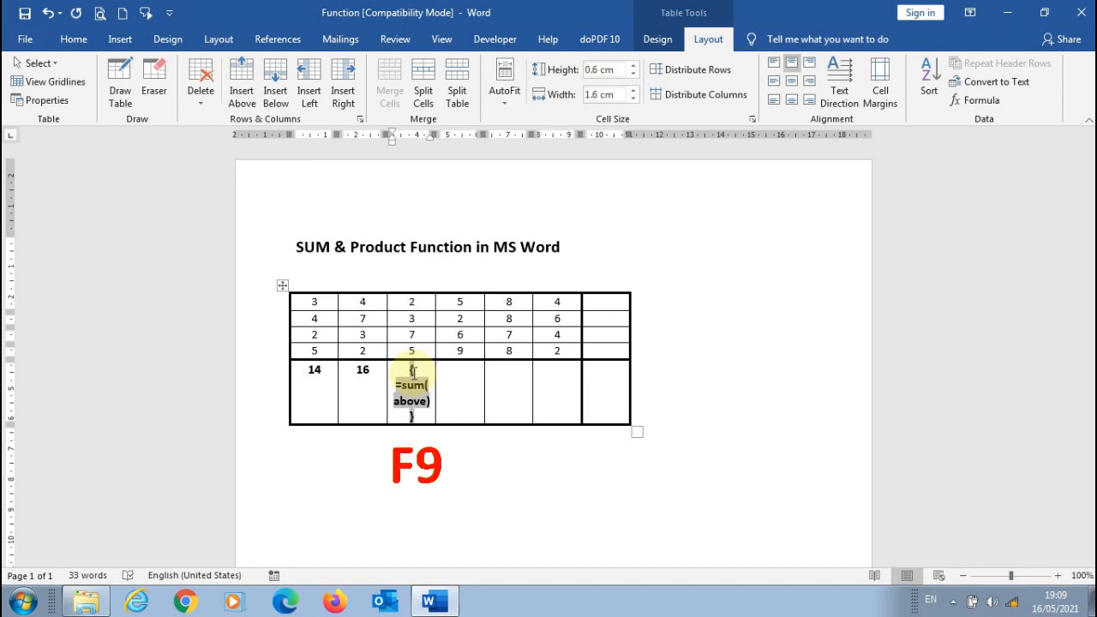
pyautogui.press('F9')
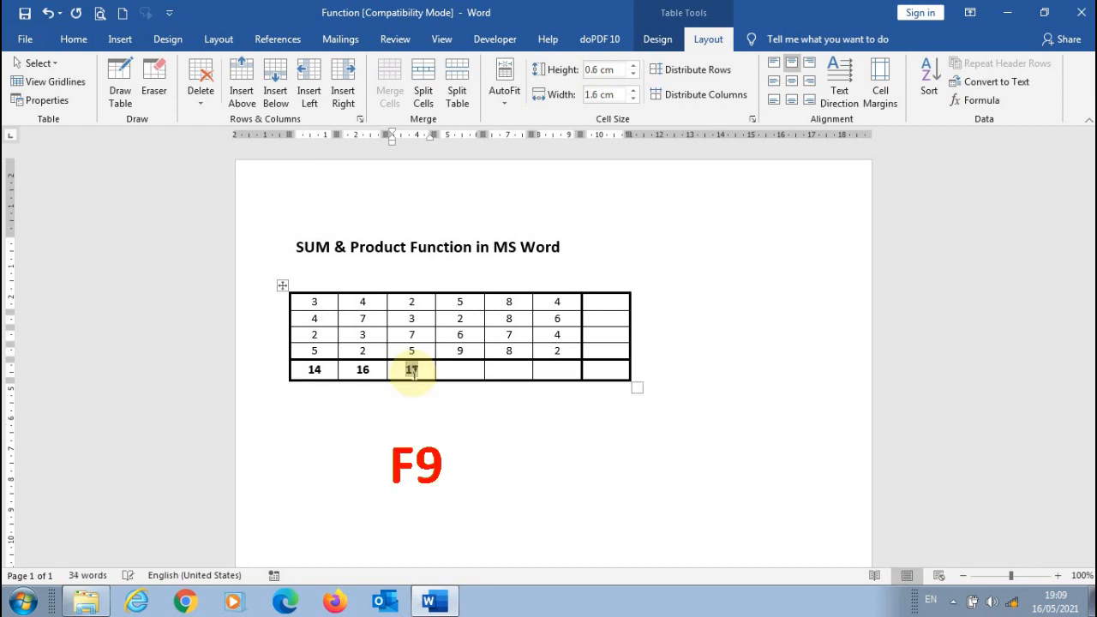
# Insert a field with the formula =sum(d1:d4) in the fourth column's bottom cell and calculate it.
pyautogui.click(463, 369)
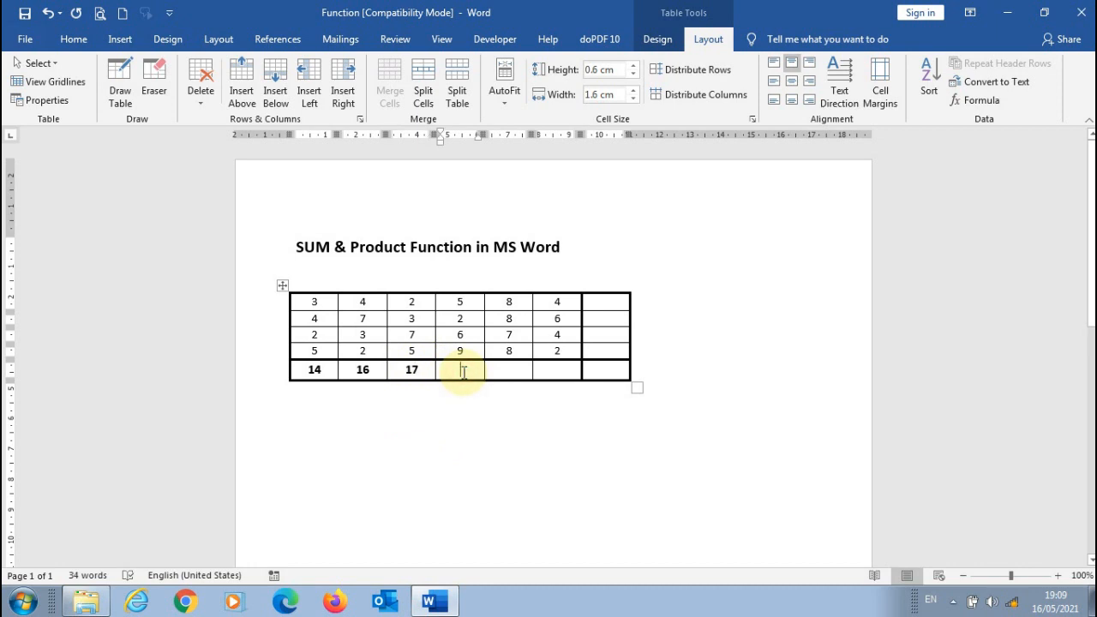
pyautogui.hotkey('ctrl', 'F9')
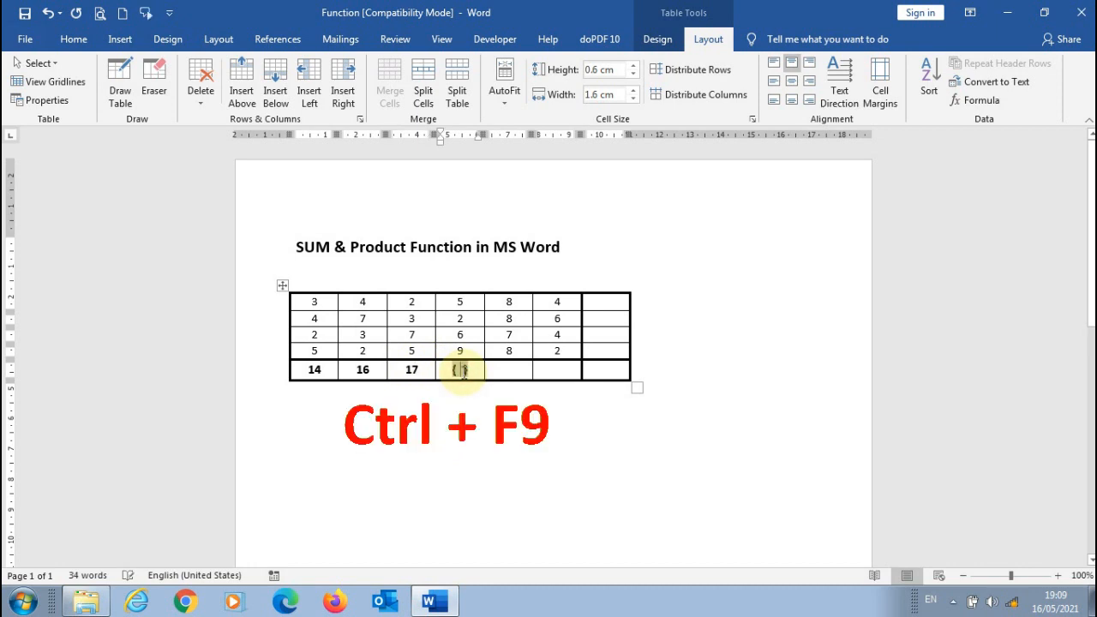
pyautogui.write('=sum')
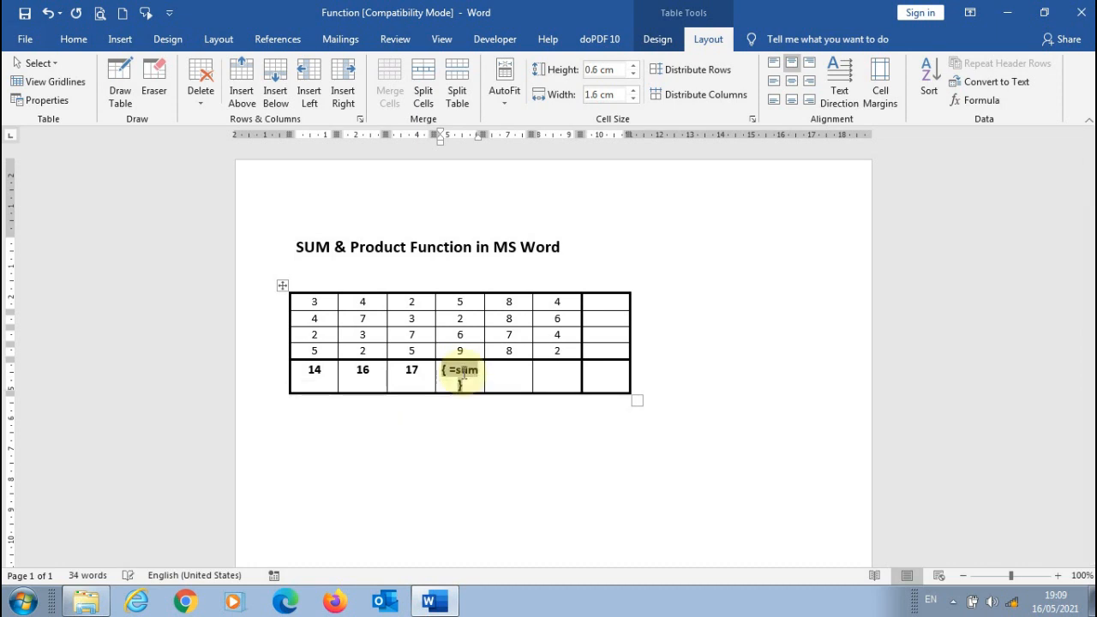
pyautogui.write('(')
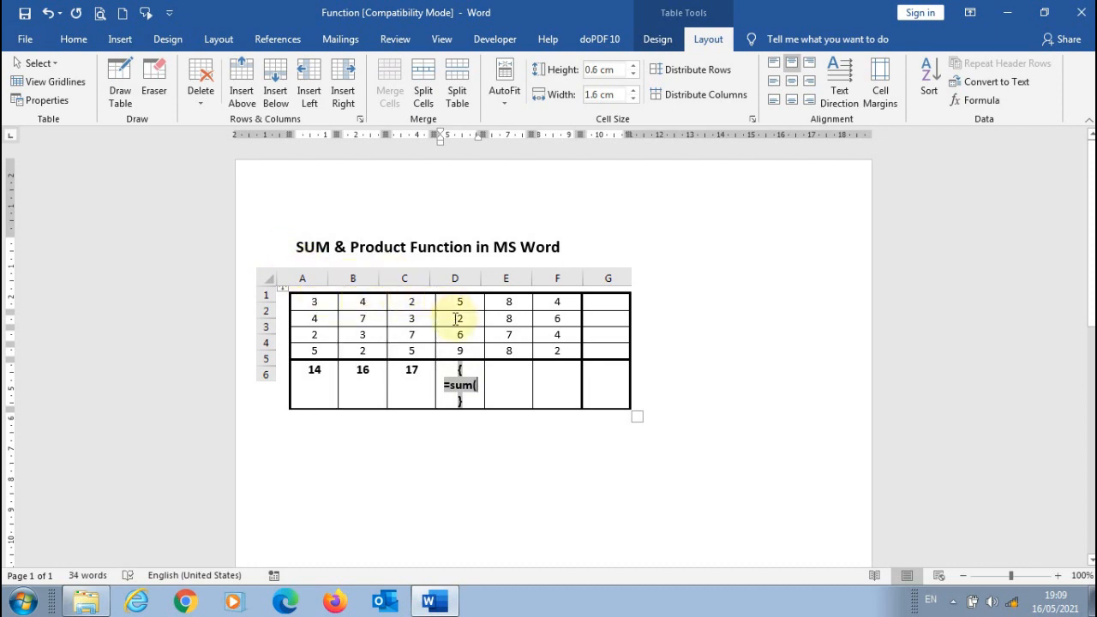
pyautogui.write('d1')
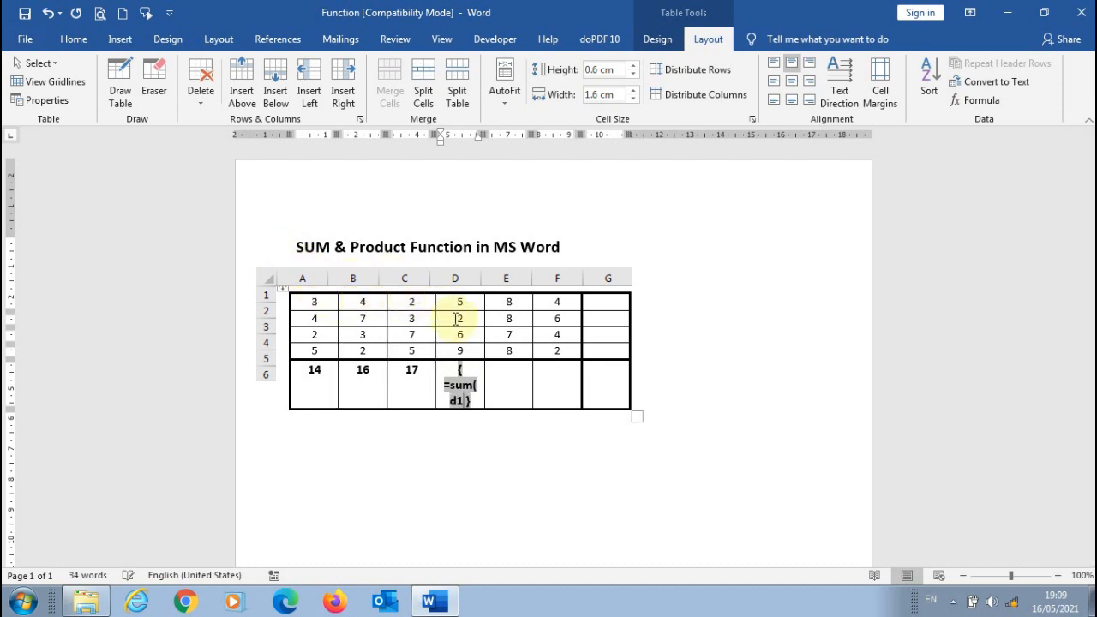
pyautogui.write(':d4)')
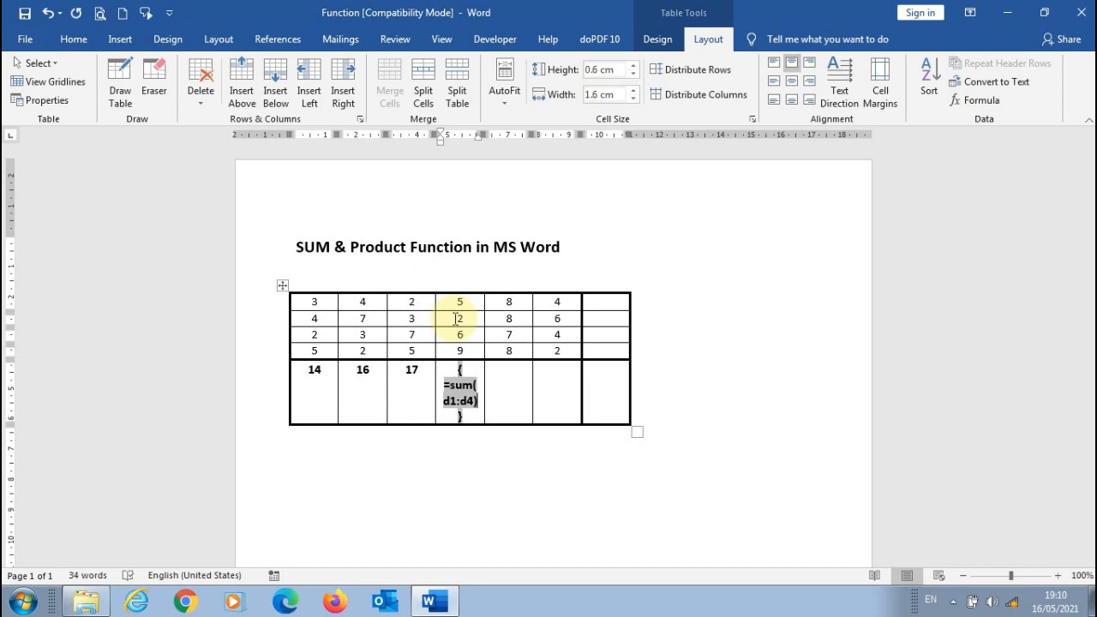
pyautogui.press('F9')
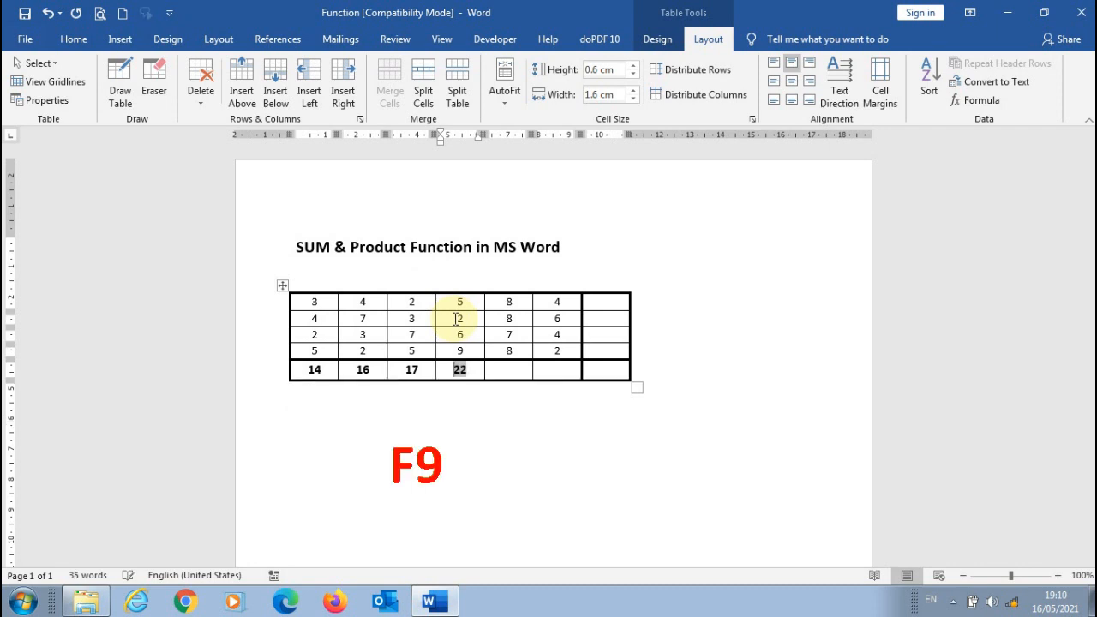
# Insert the formula =PRODUCT(above) in the bottom cell of the table's fifth column, picking PRODUCT from the function list.
pyautogui.click(504, 370)
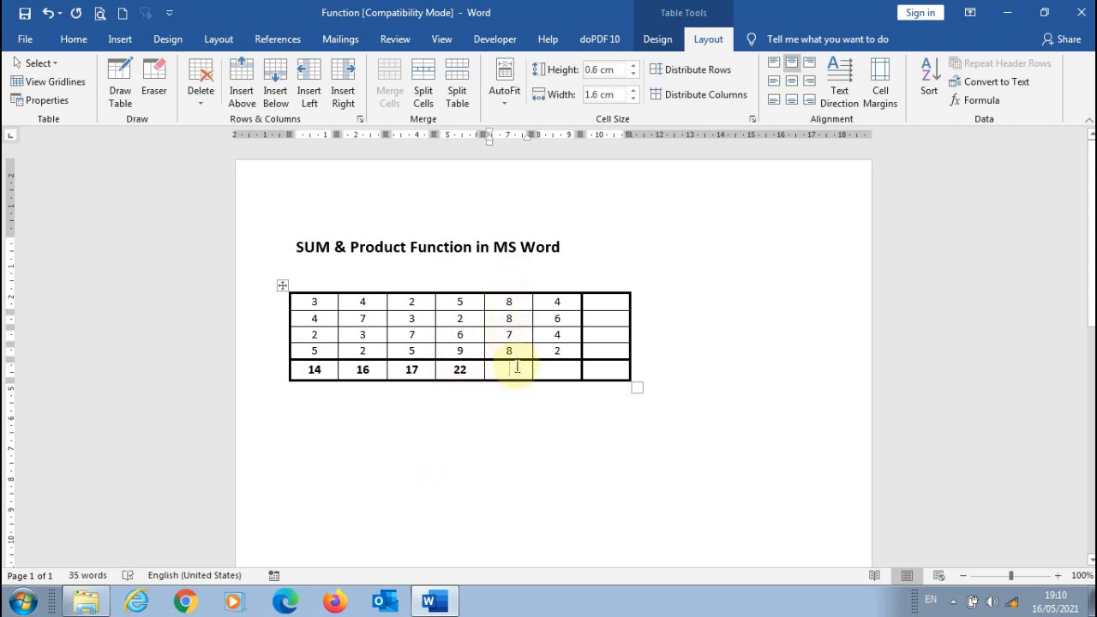
pyautogui.click(980, 106)
pyautogui.click(490, 255)
pyautogui.moveTo(489, 255); pyautogui.dragTo(435, 252)
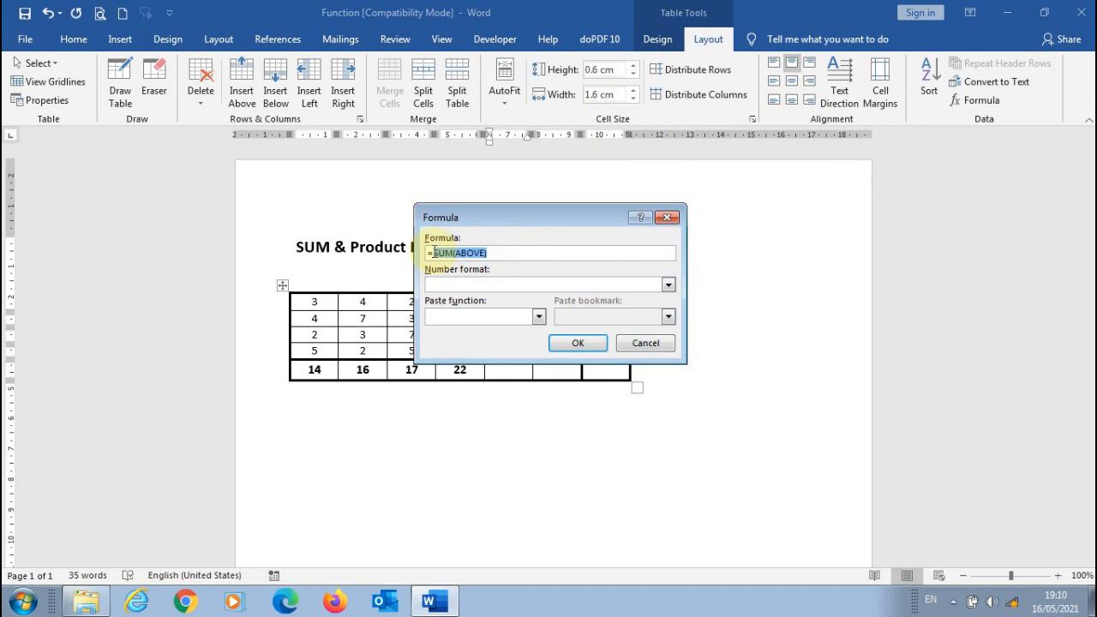
pyautogui.press('BackSpace')
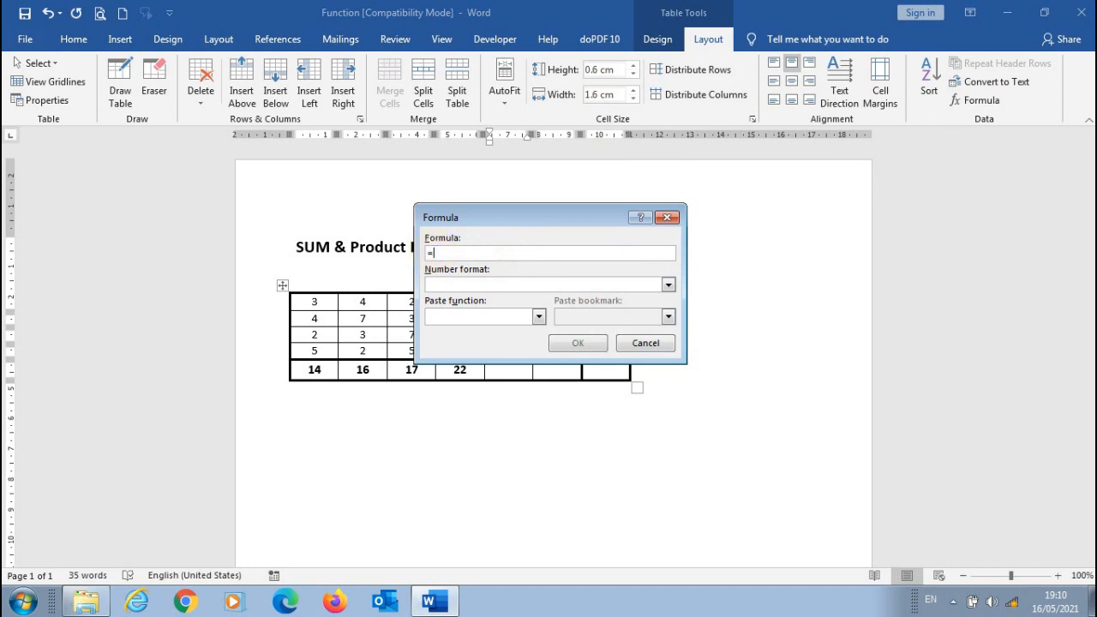
pyautogui.click(538, 318)
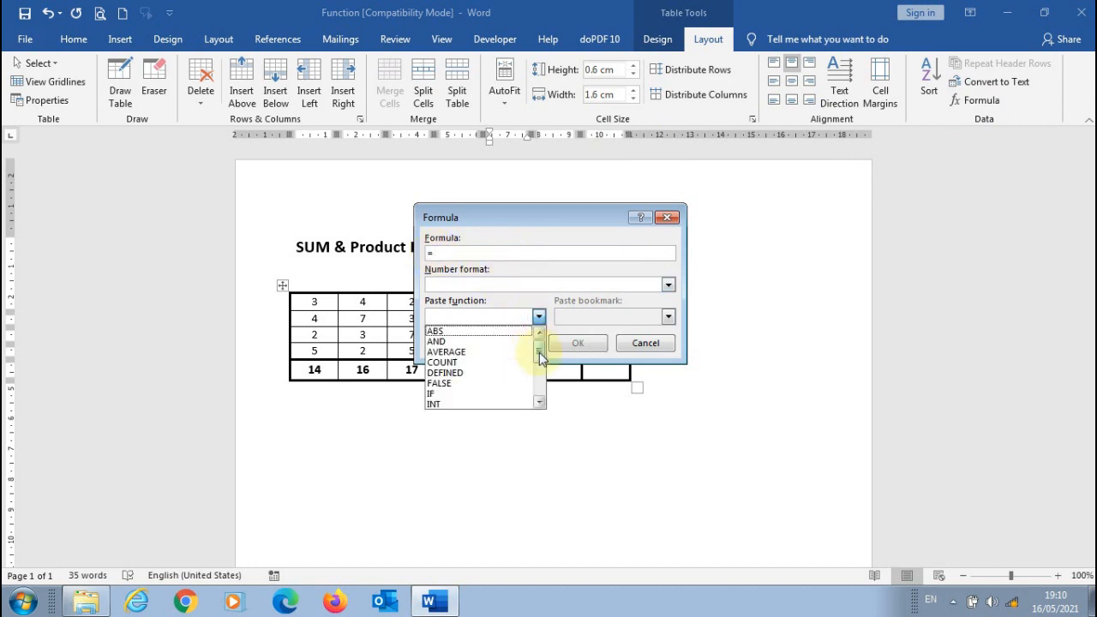
pyautogui.moveTo(539, 357); pyautogui.dragTo(541, 387)
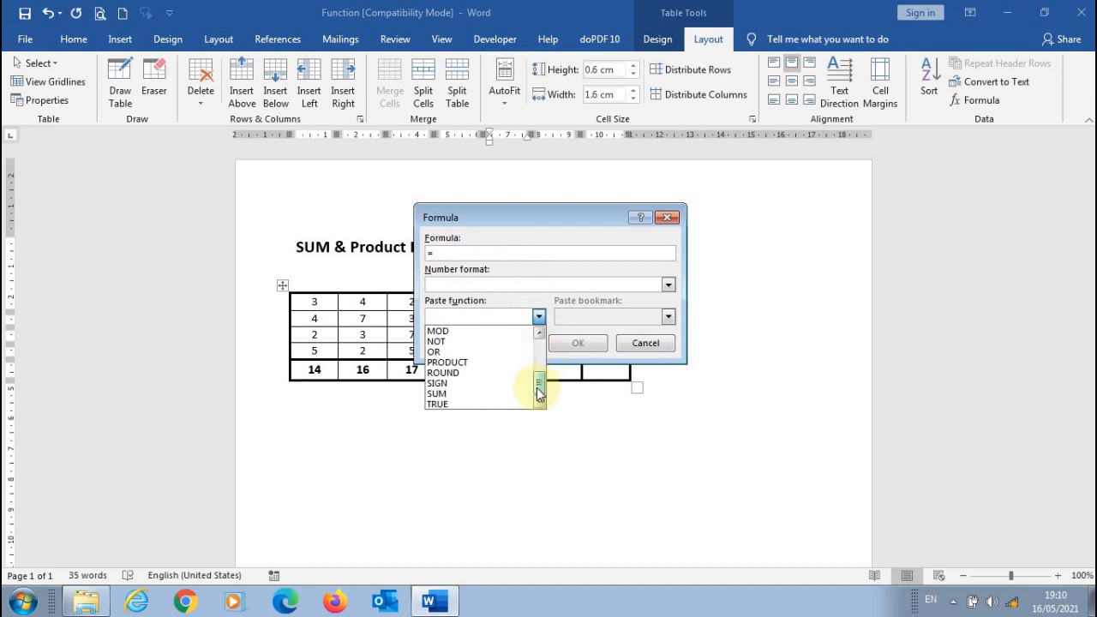
pyautogui.click(470, 363)
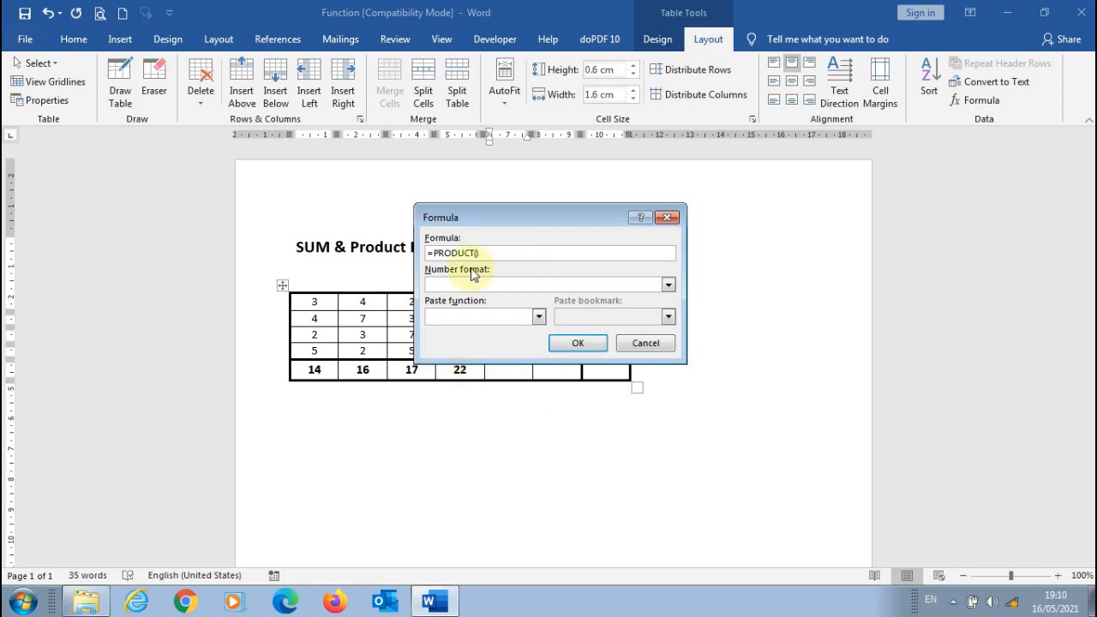
pyautogui.write('above')
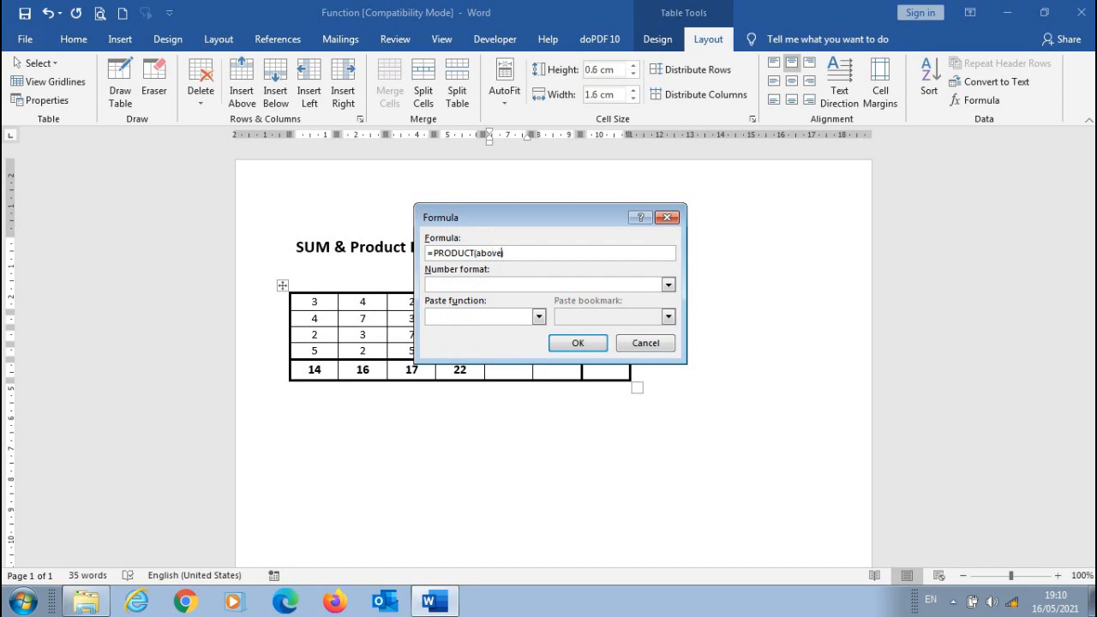
pyautogui.click(577, 343)
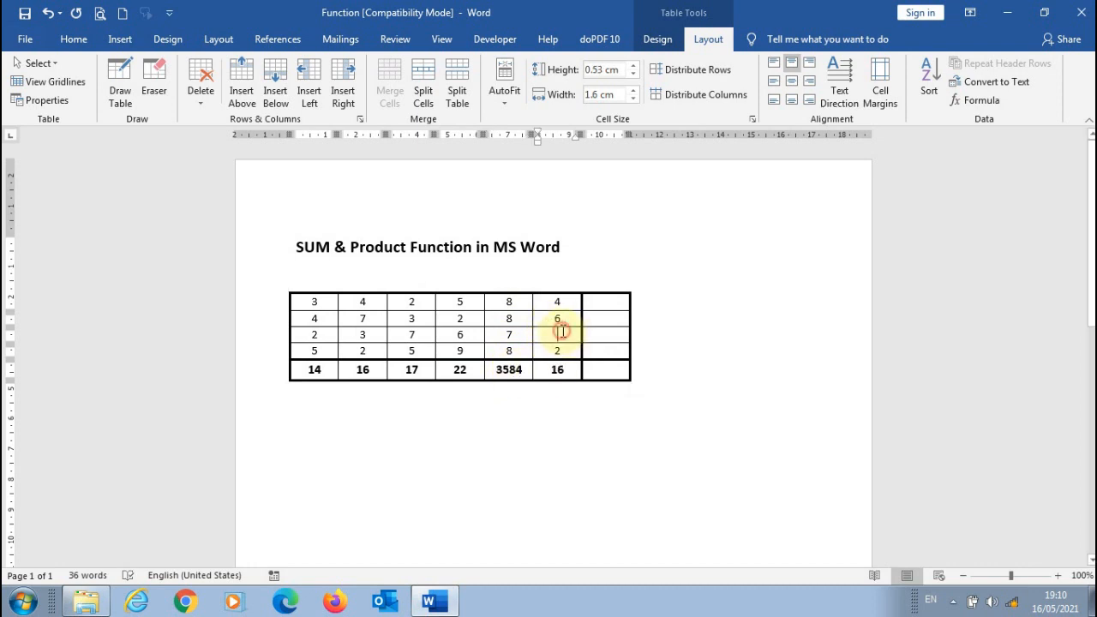
# Insert the formula =SUM(ABOVE,below) in the empty third-row cell of the sixth column and select its result.
pyautogui.click(561, 335)
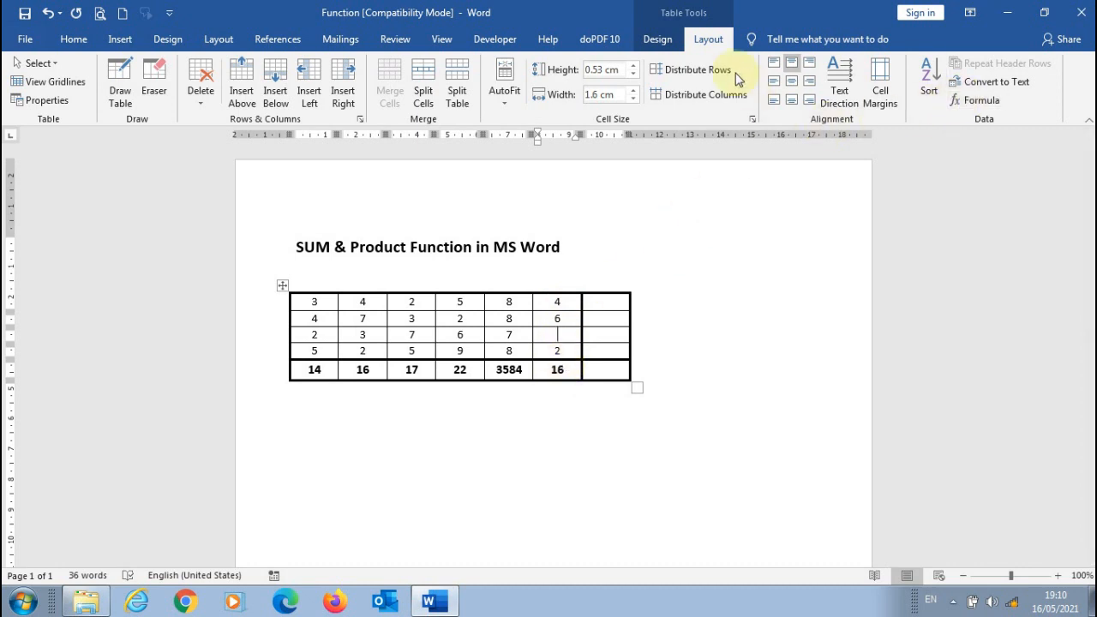
pyautogui.click(982, 98)
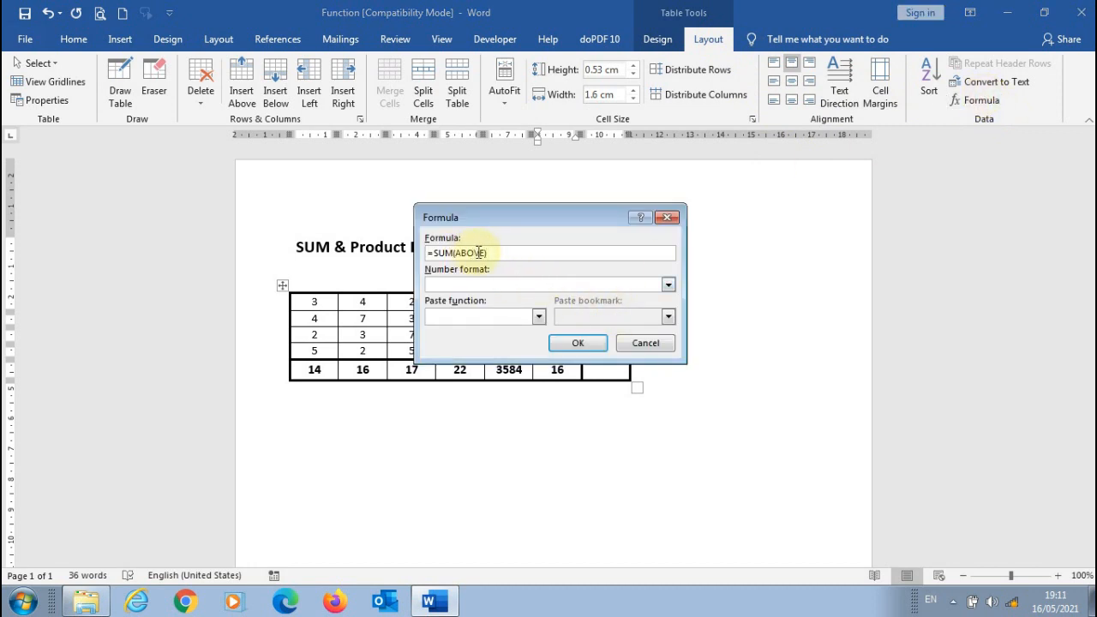
pyautogui.click(485, 253)
pyautogui.write(',below')
pyautogui.click(572, 344)
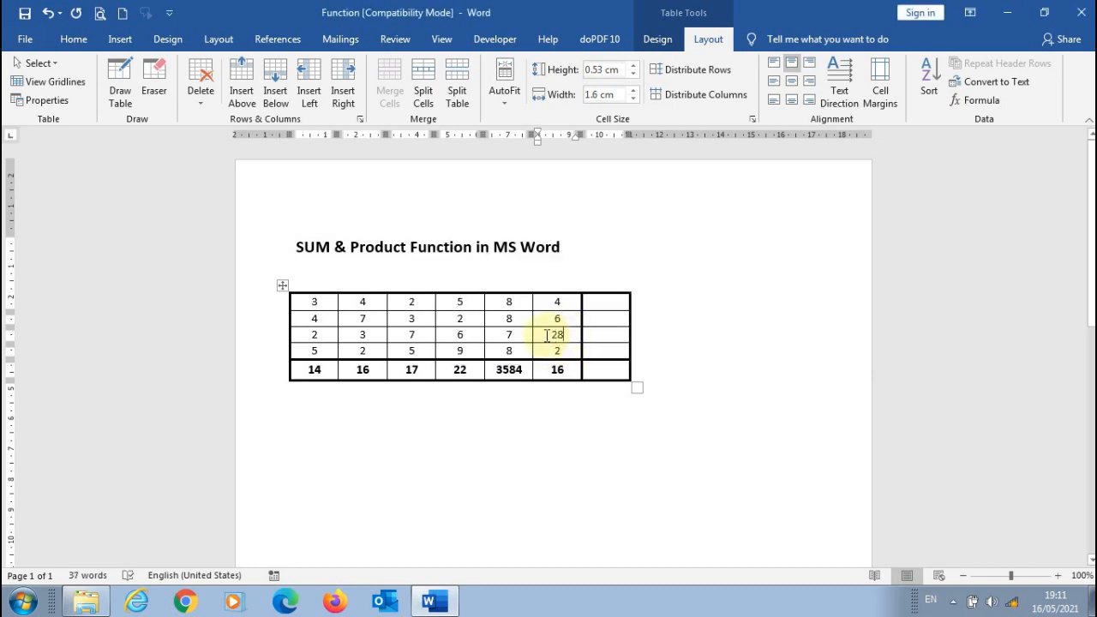
pyautogui.moveTo(563, 298); pyautogui.dragTo(553, 370)
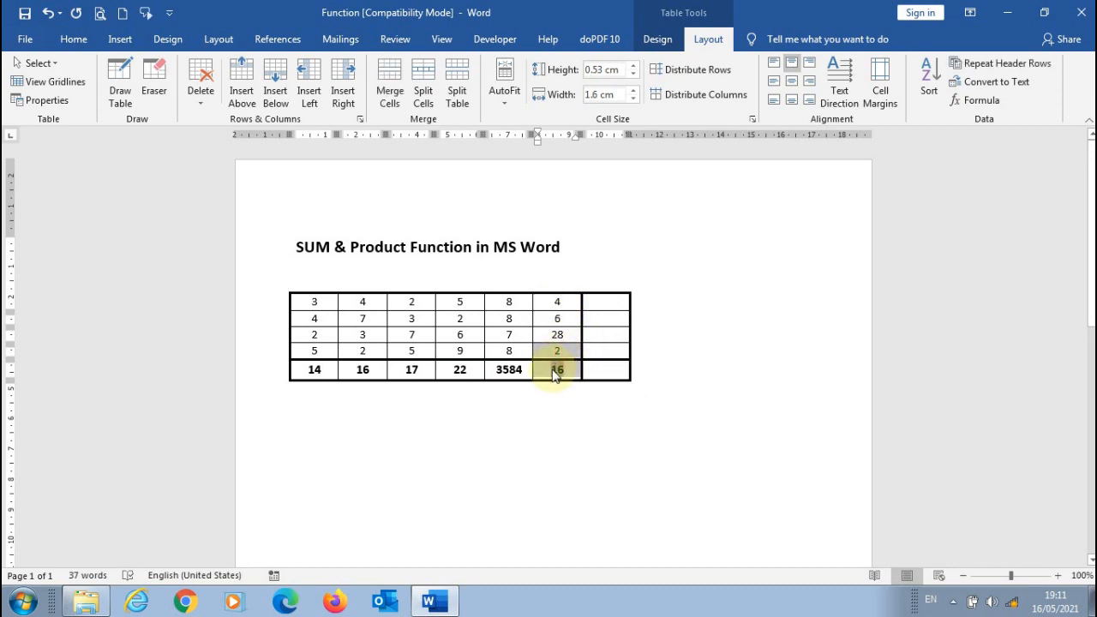
pyautogui.doubleClick(558, 335)
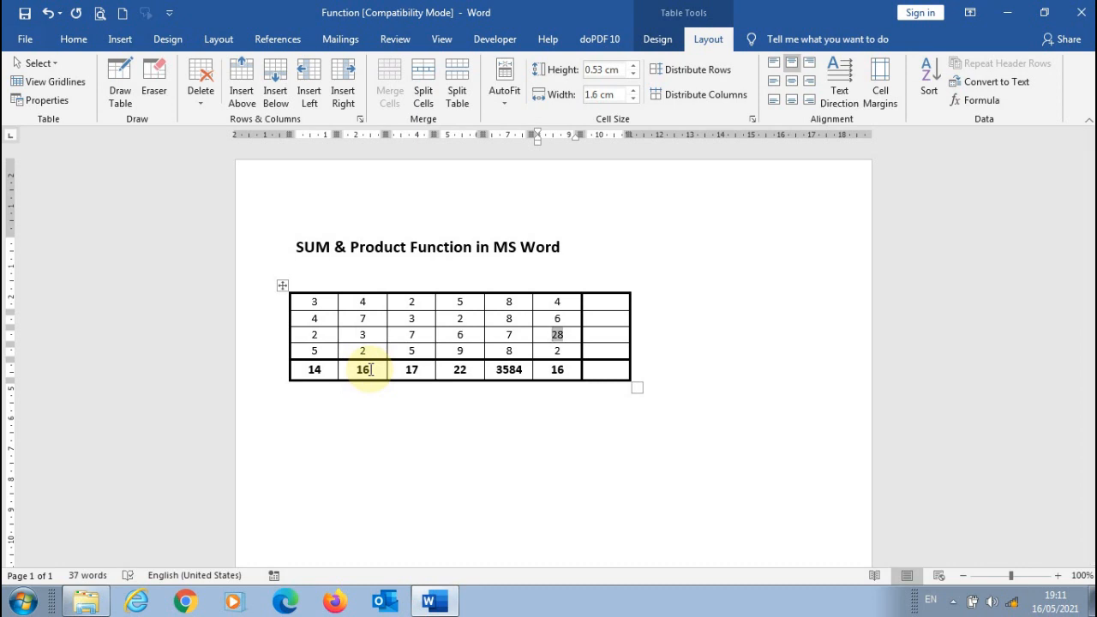
# Replace the third-row value in the table's first column with 4.
pyautogui.click(313, 335)
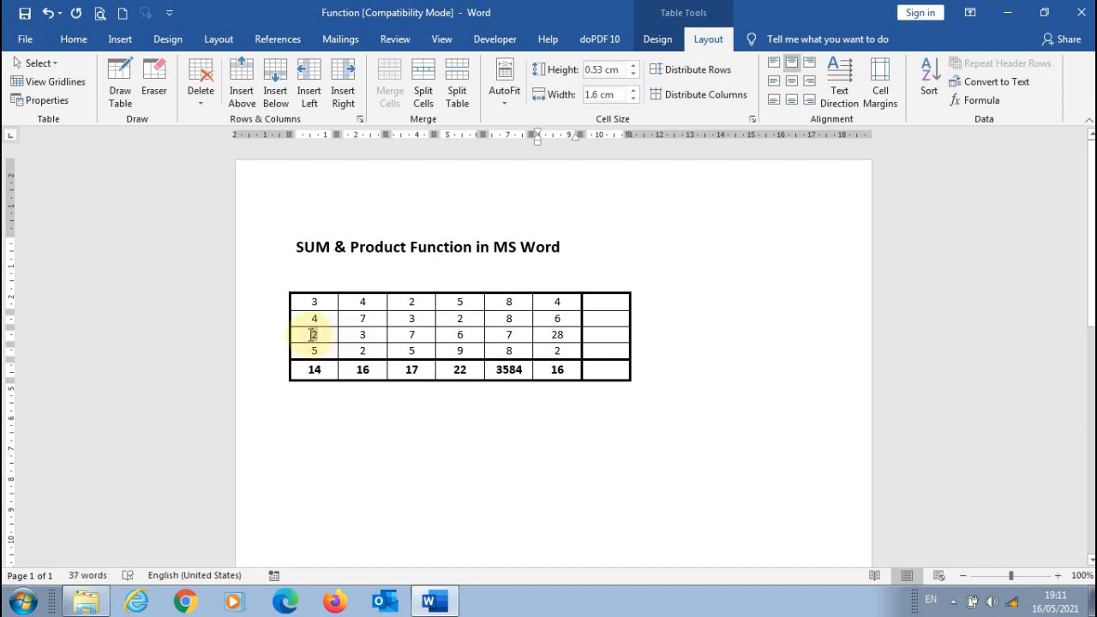
pyautogui.doubleClick(313, 334)
pyautogui.write('4')
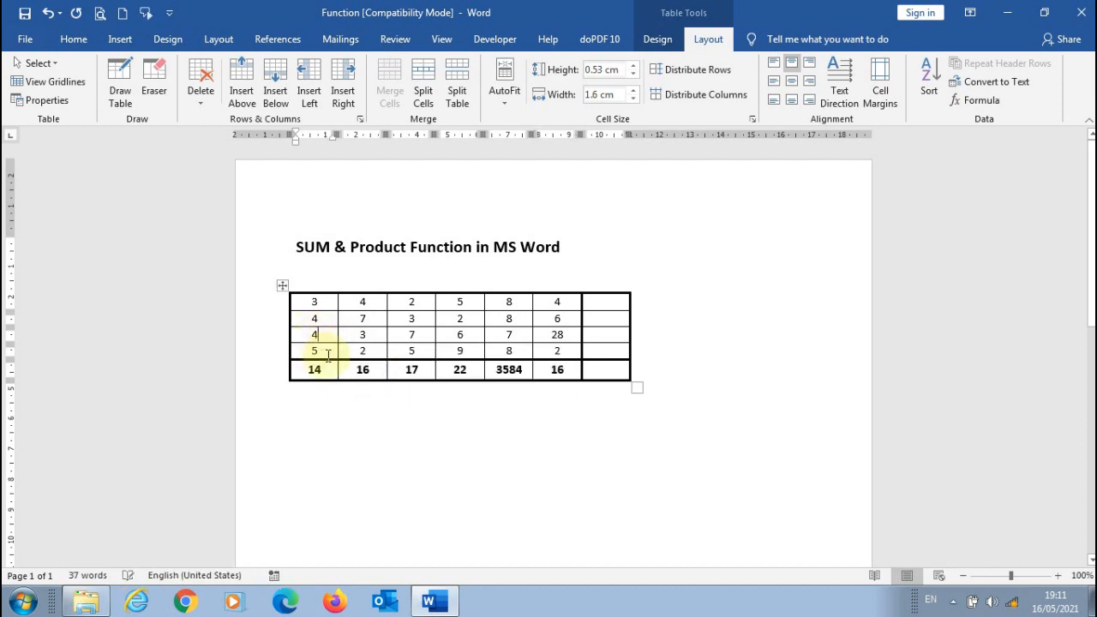
pyautogui.click(325, 365)
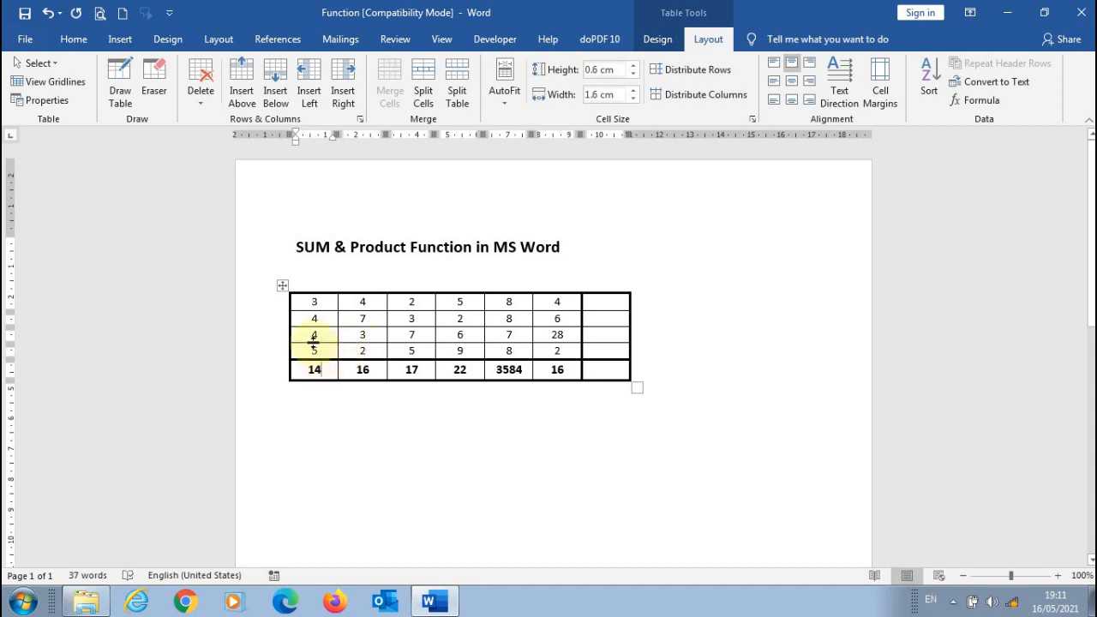
# Set the first column's third-row value to 9 and the second column's fourth-row value to 20.
pyautogui.click(325, 334)
pyautogui.moveTo(325, 334); pyautogui.dragTo(311, 337)
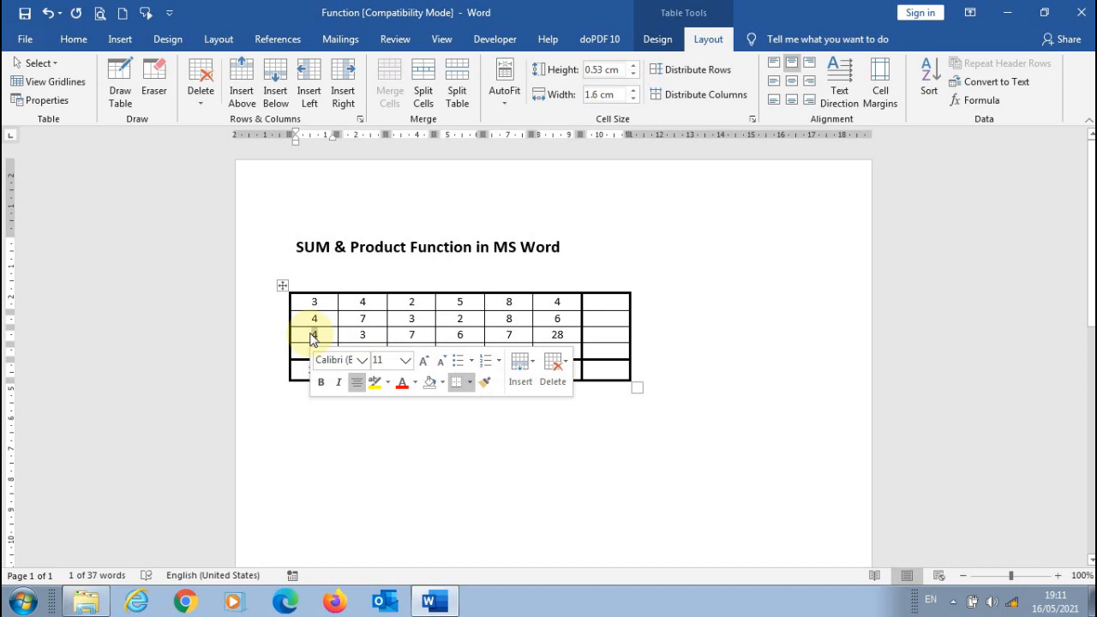
pyautogui.write('9')
pyautogui.moveTo(370, 349); pyautogui.dragTo(356, 353)
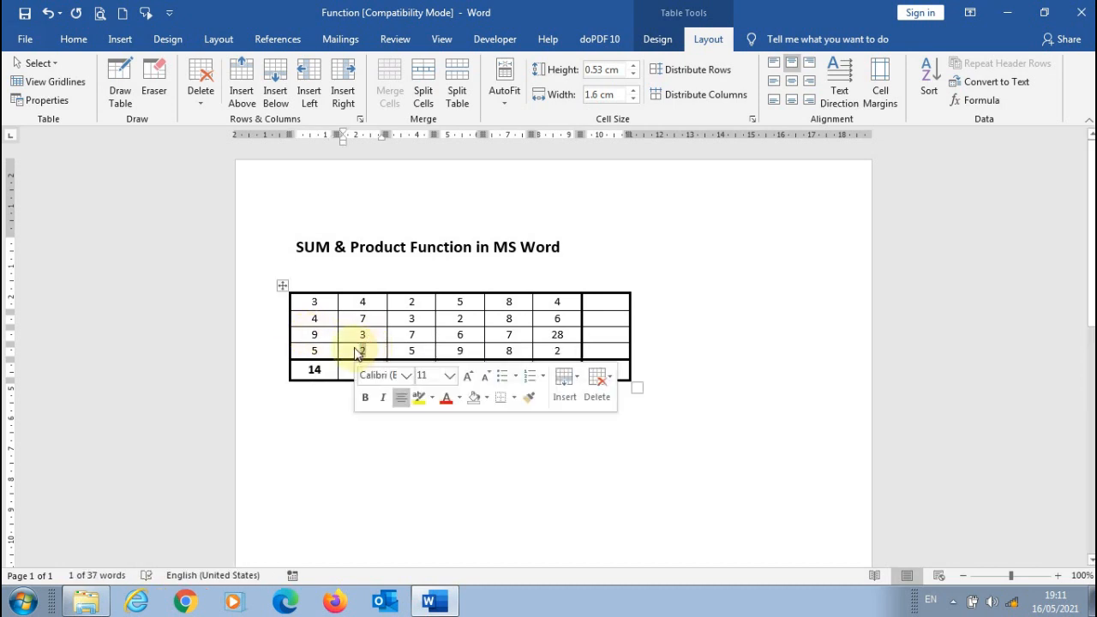
pyautogui.write('20')
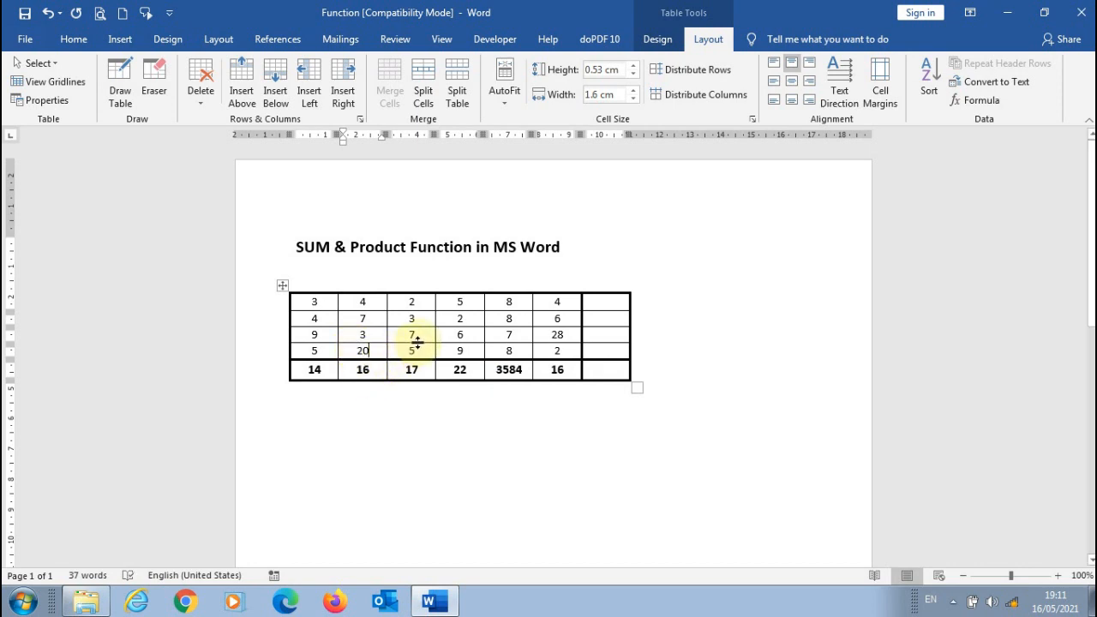
# Set the second-row values of the third and fourth columns to 22 and 12, and the fifth column's third-row value to 9.
pyautogui.moveTo(418, 317); pyautogui.dragTo(406, 323)
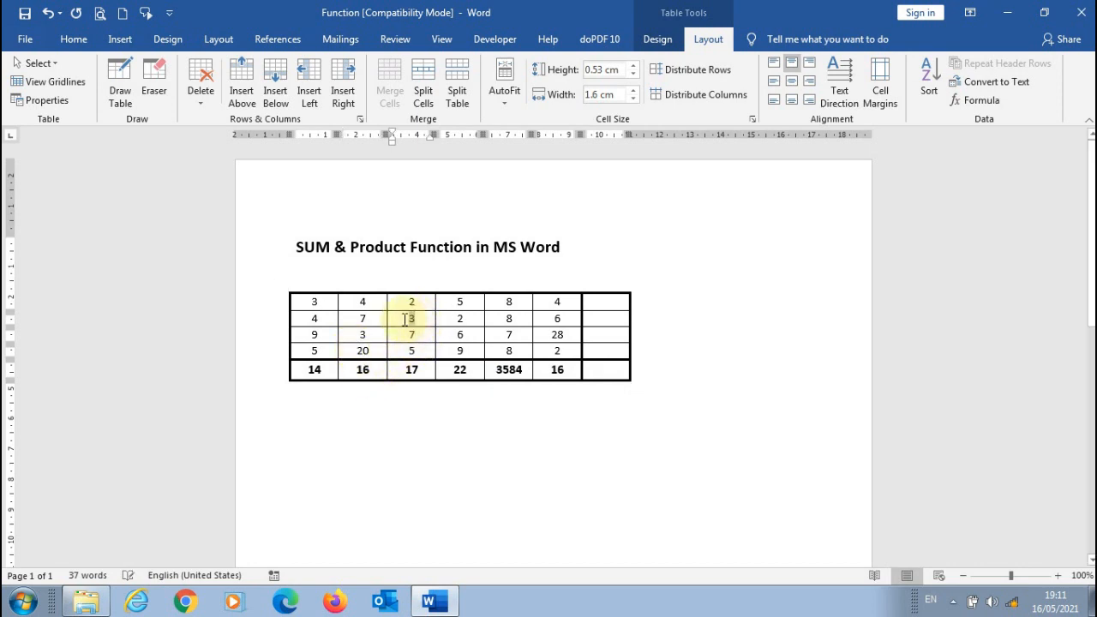
pyautogui.write('22')
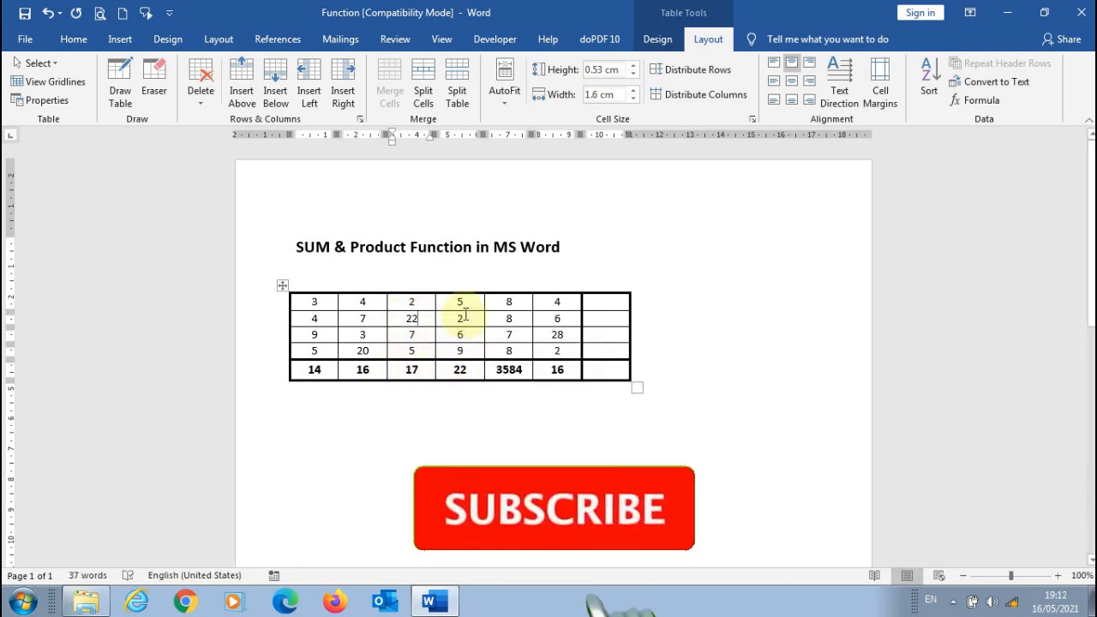
pyautogui.moveTo(462, 318); pyautogui.dragTo(458, 324)
pyautogui.write('12')
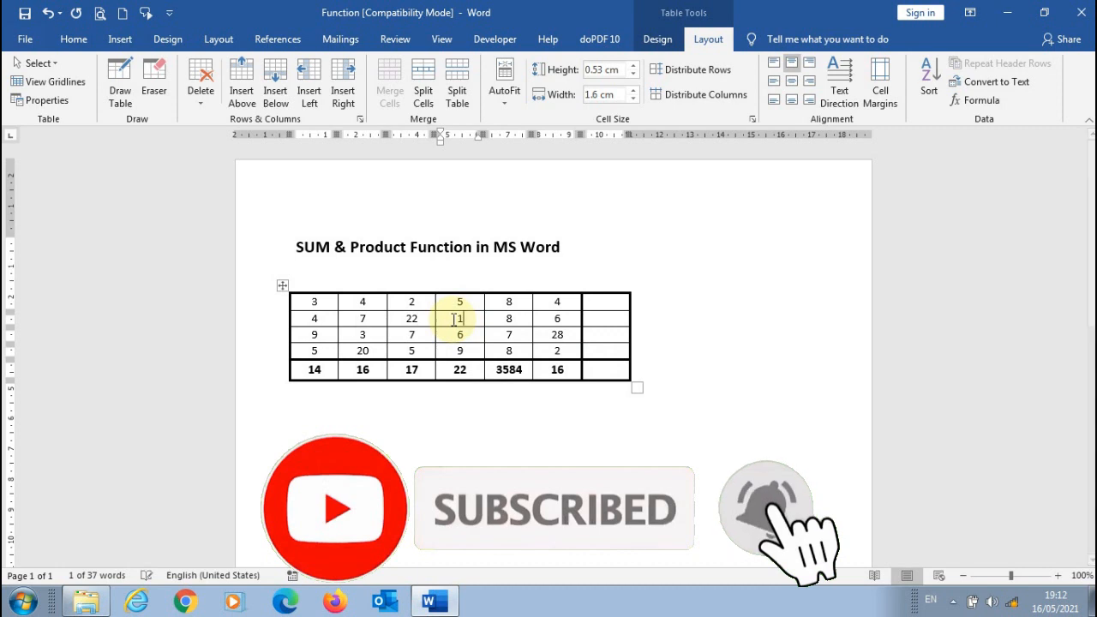
pyautogui.doubleClick(508, 335)
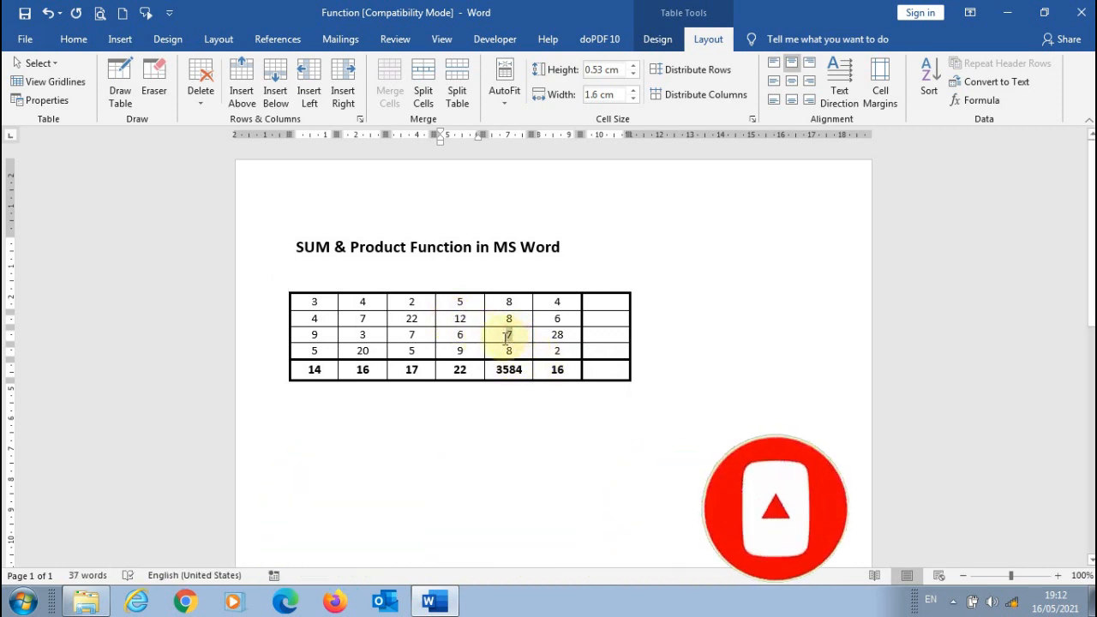
pyautogui.write('9')
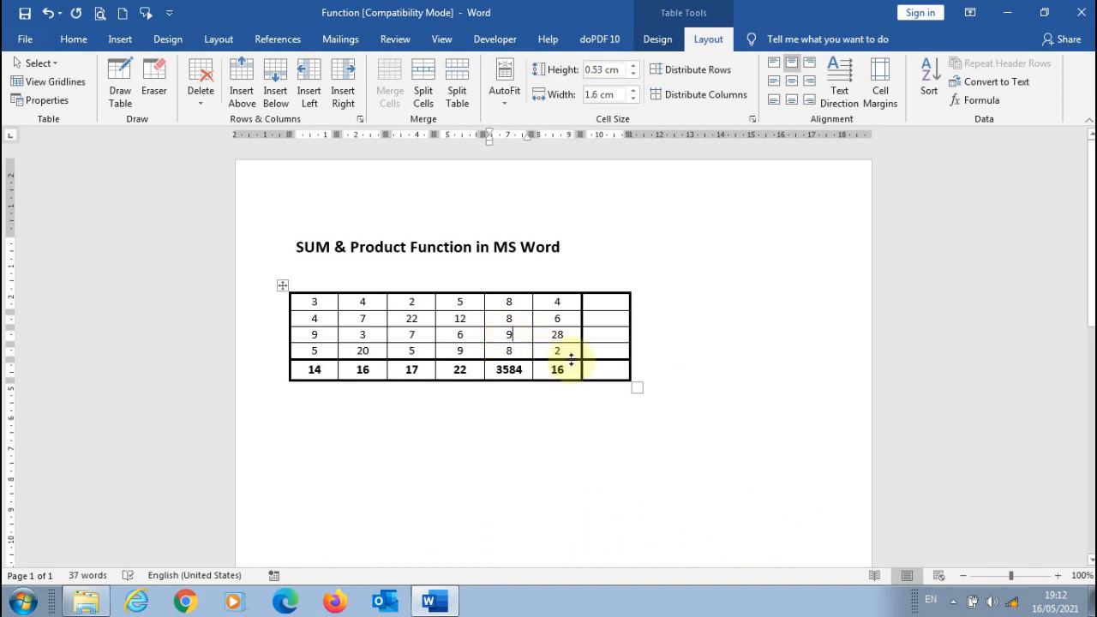
# Select the formula results across the bottom row's first six cells and update all their fields.
pyautogui.moveTo(300, 371); pyautogui.dragTo(573, 369)
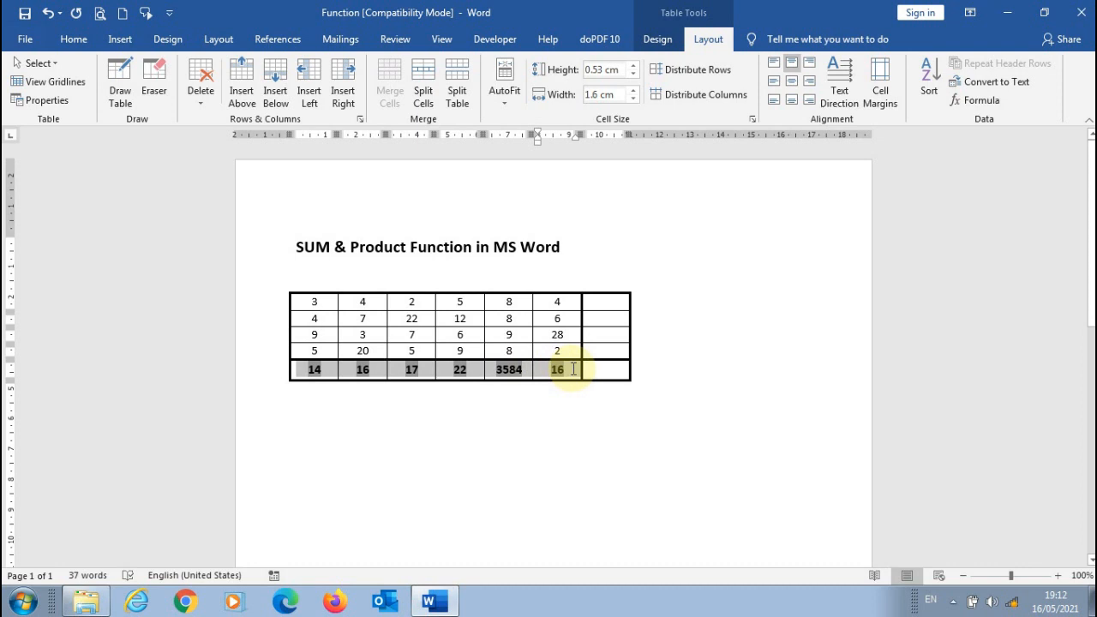
pyautogui.moveTo(573, 369); pyautogui.dragTo(573, 370)
pyautogui.press('F9')
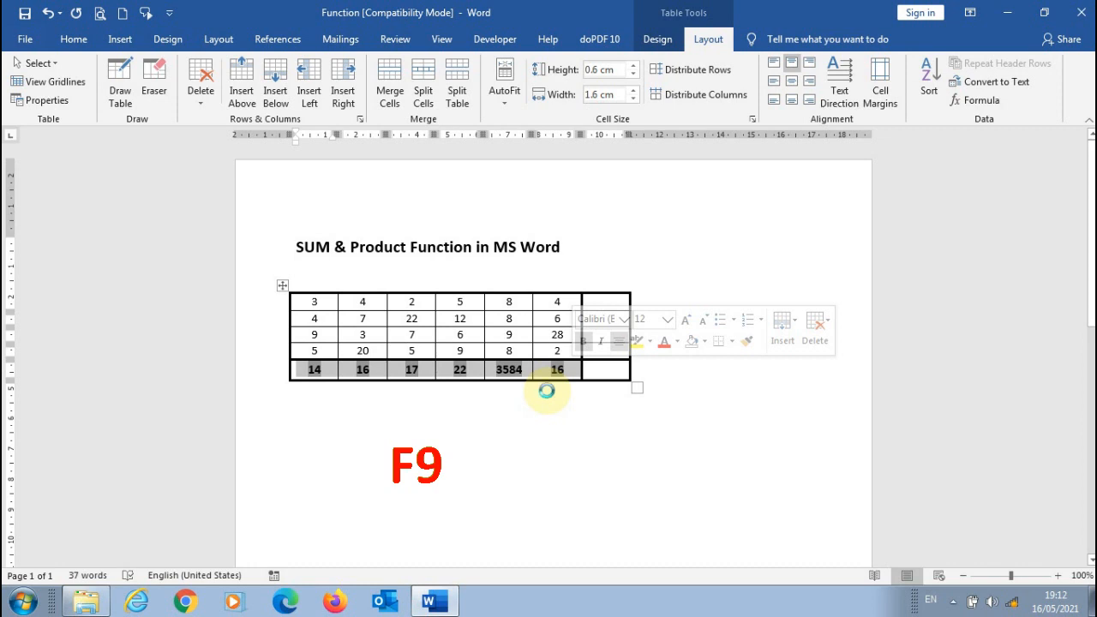
pyautogui.press('F9')
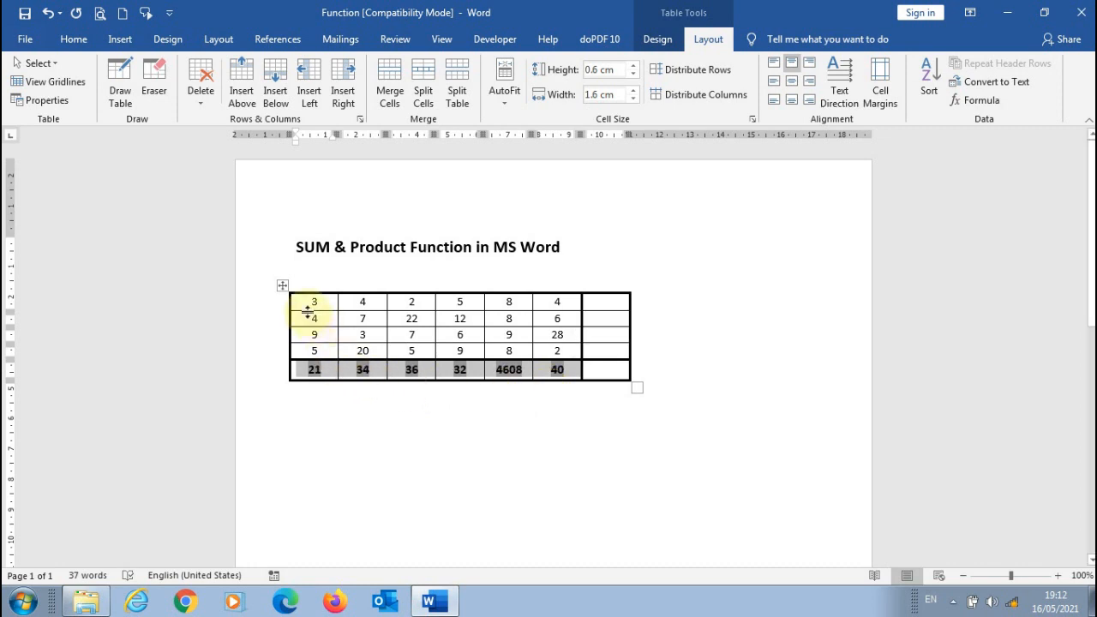
# Insert the formula =SUM(LEFT) in the top cell of the table's last column.
pyautogui.click(322, 369)
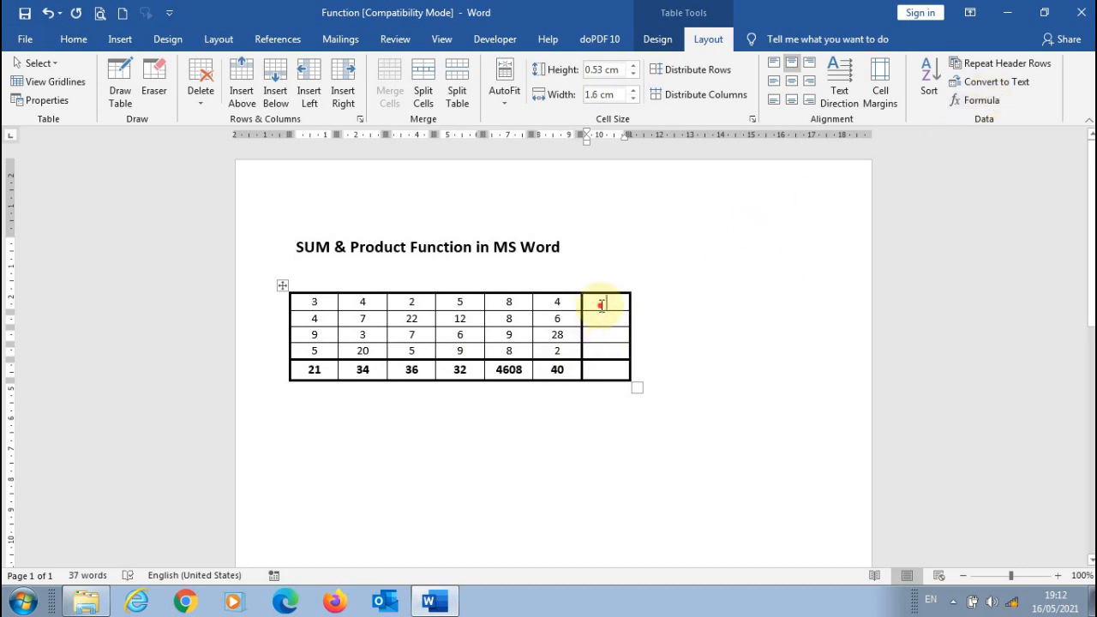
pyautogui.click(975, 101)
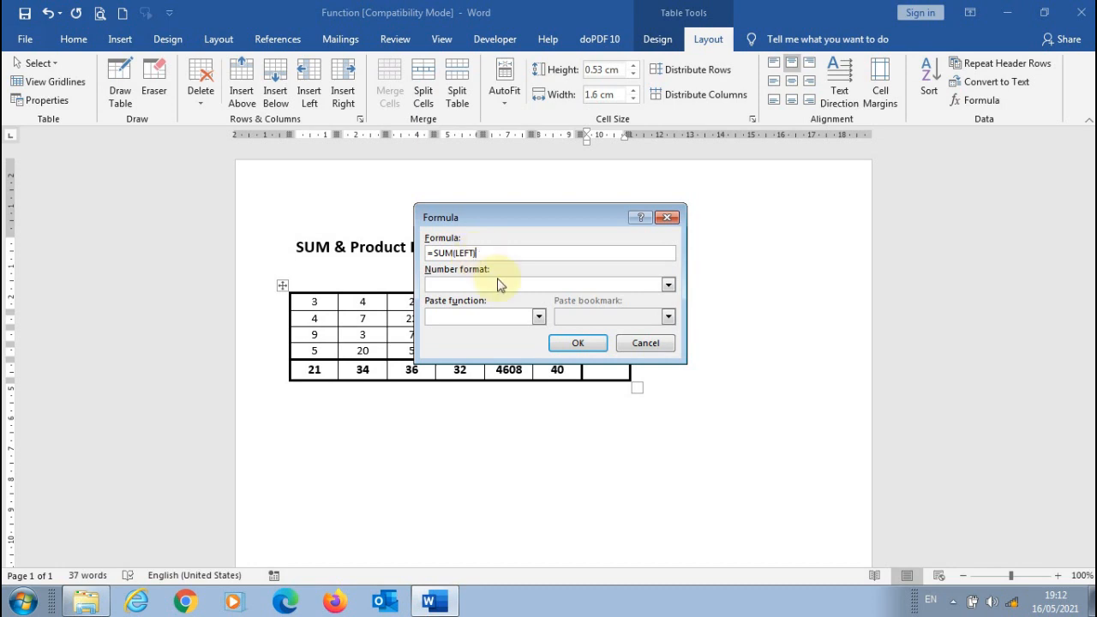
pyautogui.click(578, 343)
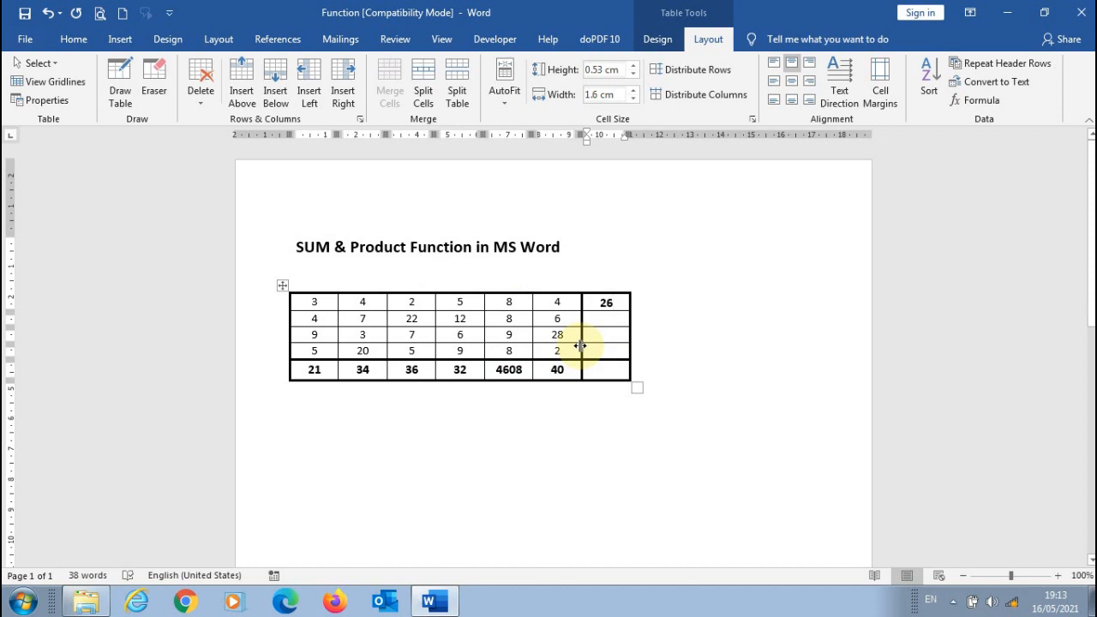
# Examine the list of functions available for table formulas, and close the Formula dialog without inserting anything.
pyautogui.click(977, 100)
pyautogui.click(538, 318)
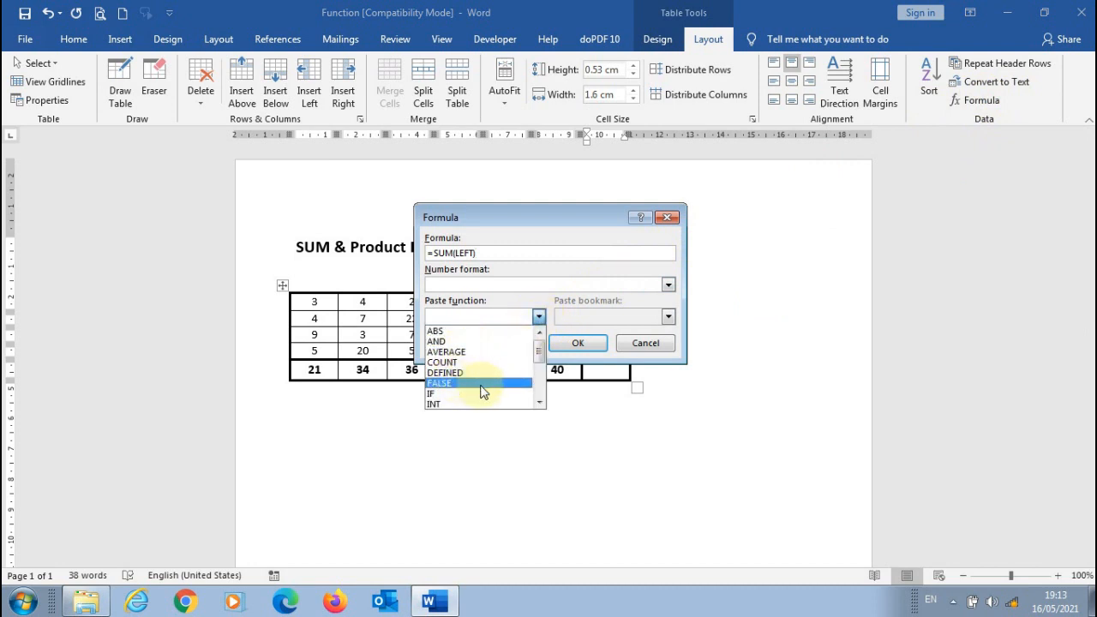
pyautogui.click(539, 402)
pyautogui.click(539, 402)
pyautogui.click(539, 402)
pyautogui.click(539, 402)
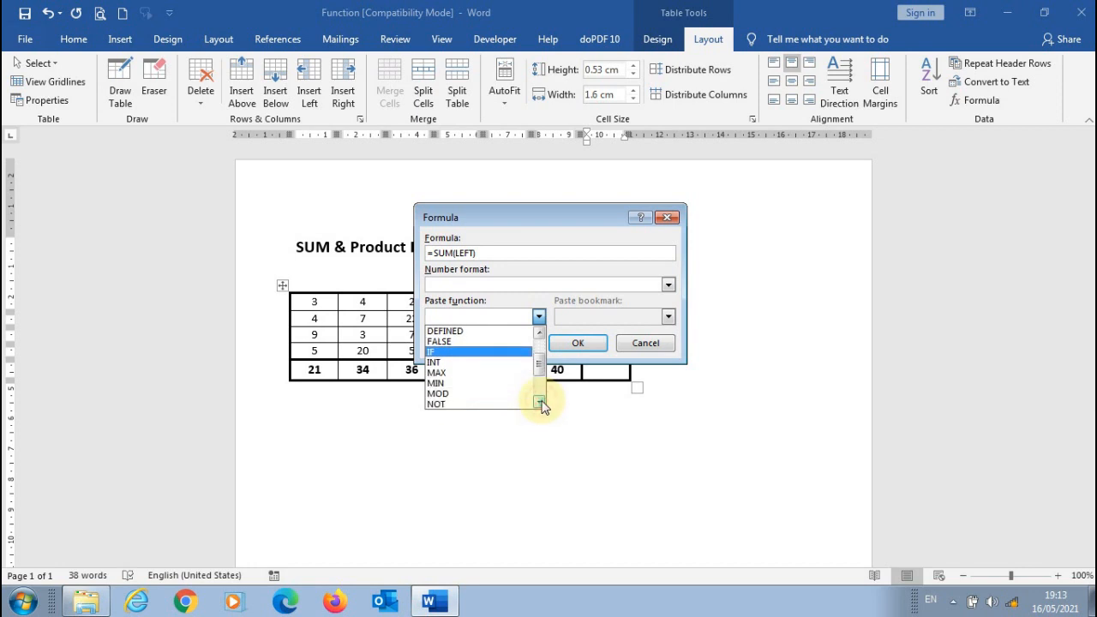
pyautogui.click(539, 402)
pyautogui.click(539, 402)
pyautogui.click(538, 402)
pyautogui.click(538, 402)
pyautogui.click(538, 402)
pyautogui.click(539, 402)
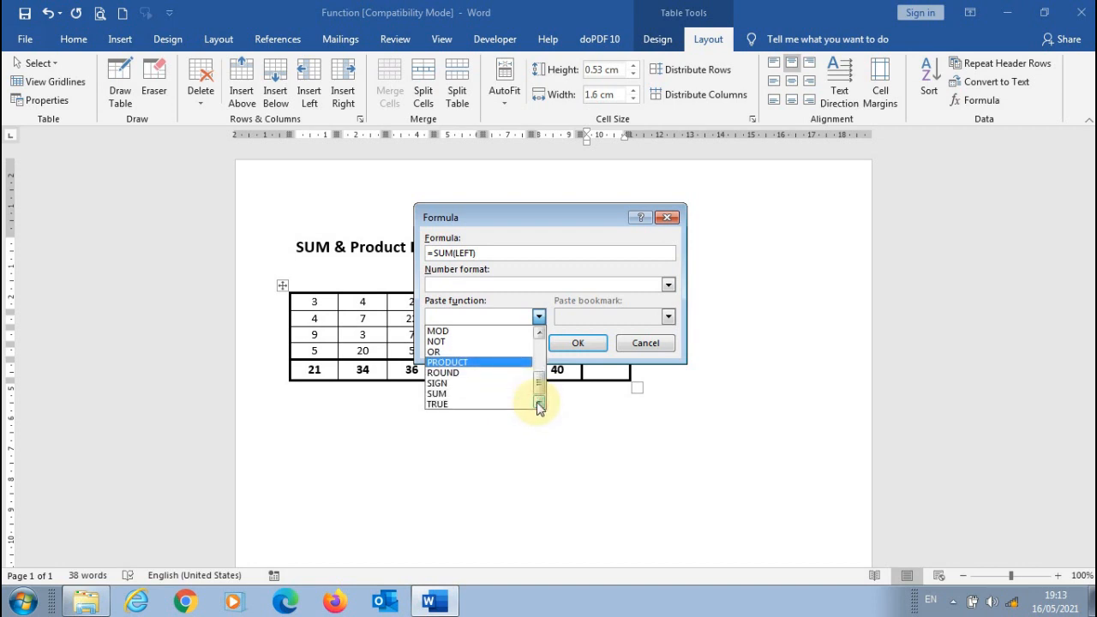
pyautogui.click(644, 342)
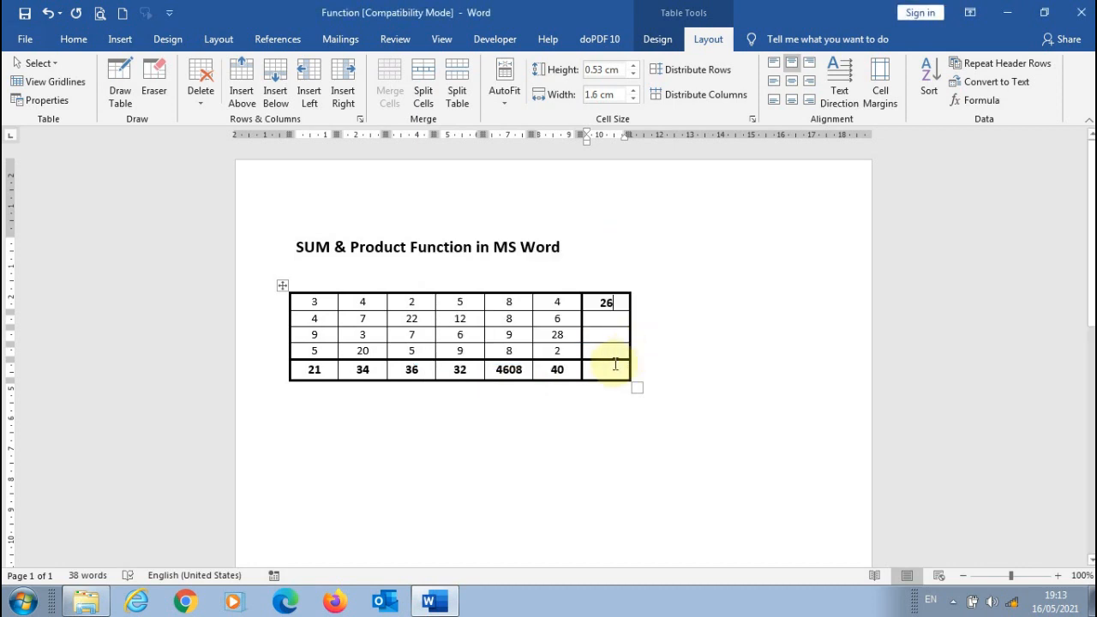
# Place the cursor in the empty bottom cell of the table's last column.
pyautogui.click(609, 368)
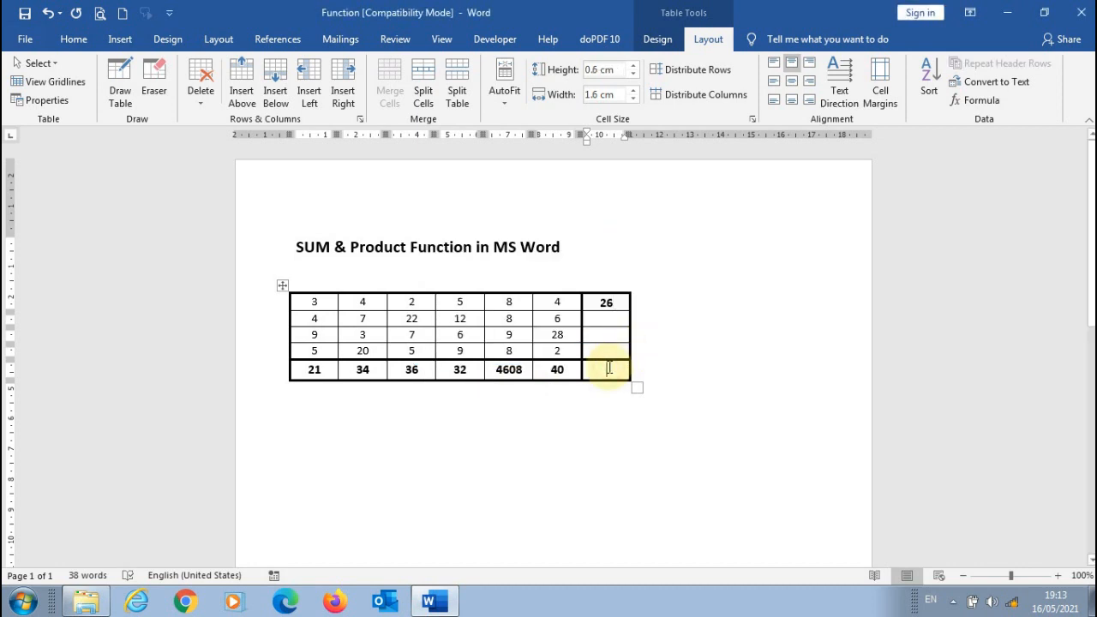